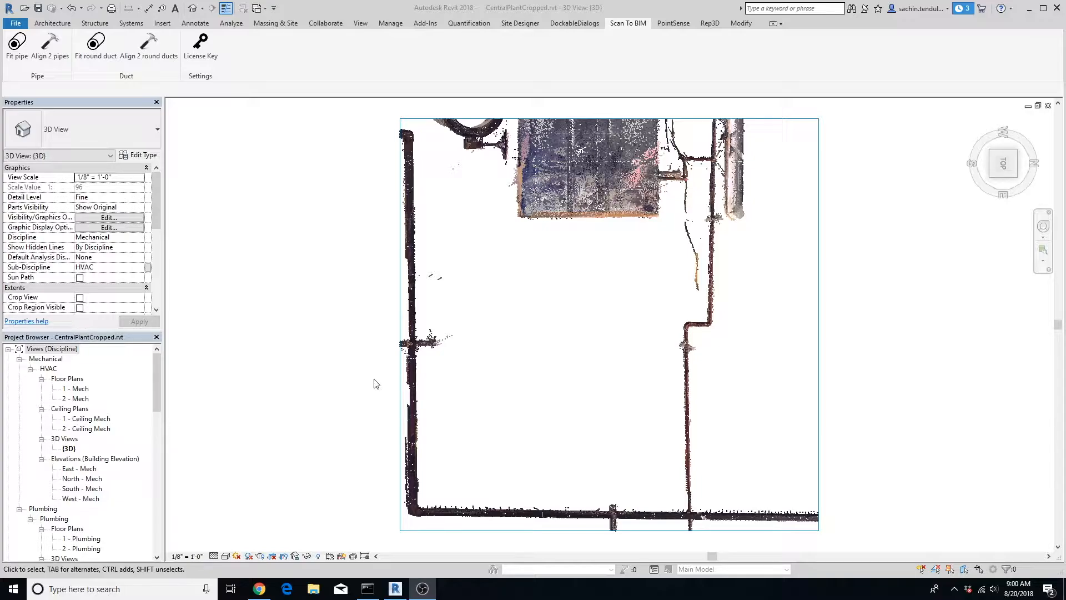
# Step: Fit a round duct to the point cloud's left vertical run, using Level 1, Supply Air and duct type Taps / Short Radius
pyautogui.click(101, 53)
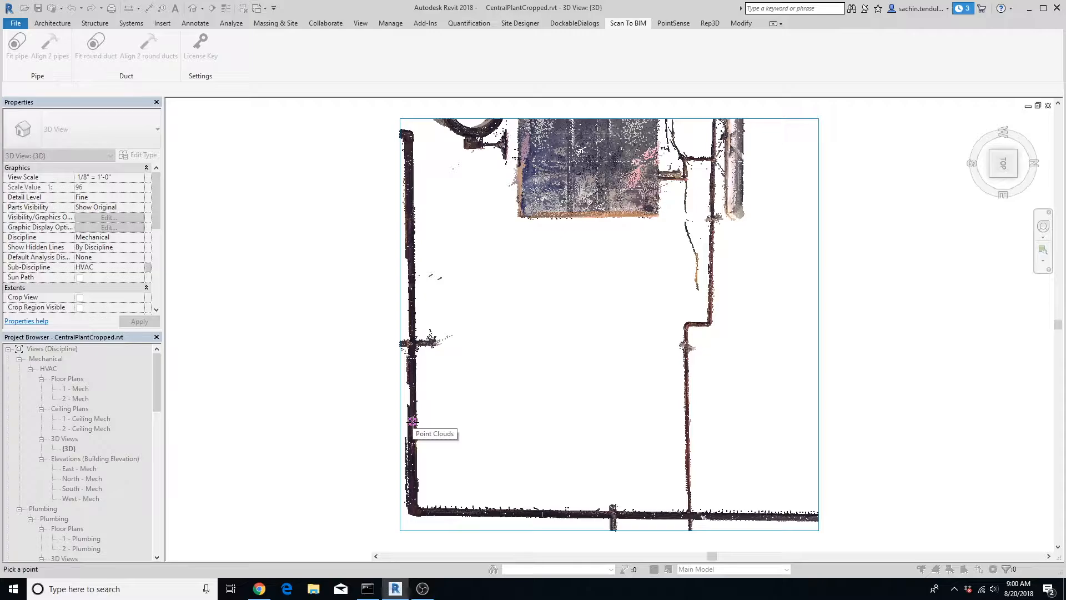
pyautogui.click(413, 421)
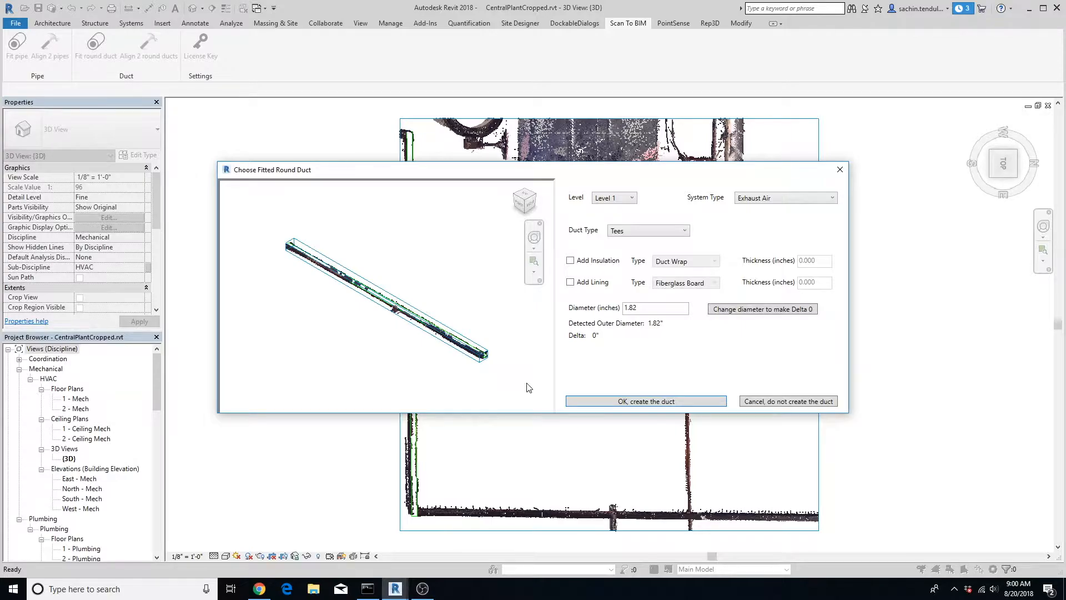
pyautogui.click(632, 197)
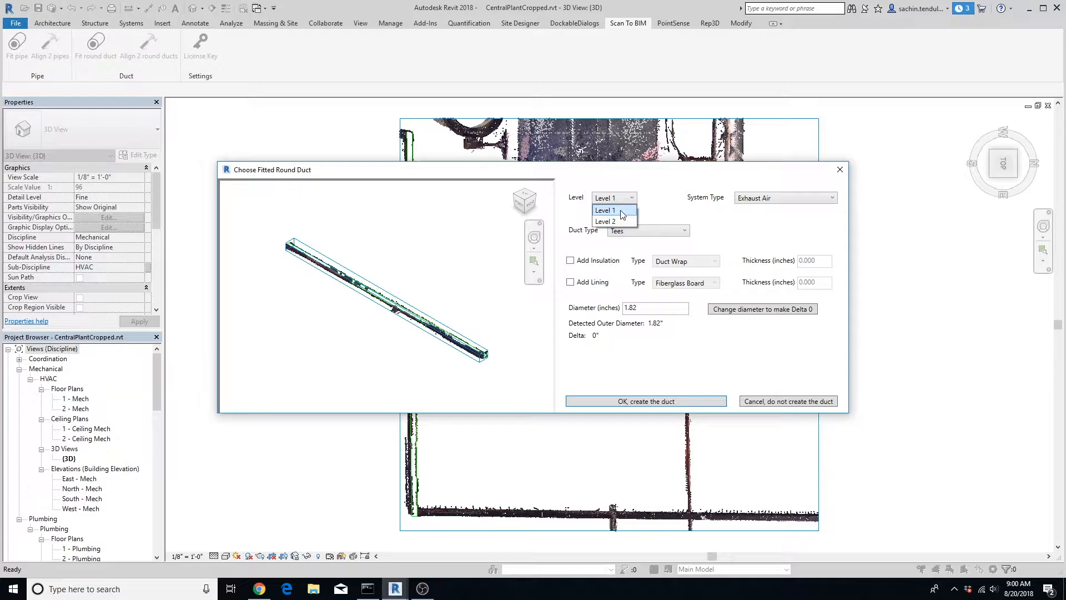
pyautogui.click(621, 211)
pyautogui.click(757, 200)
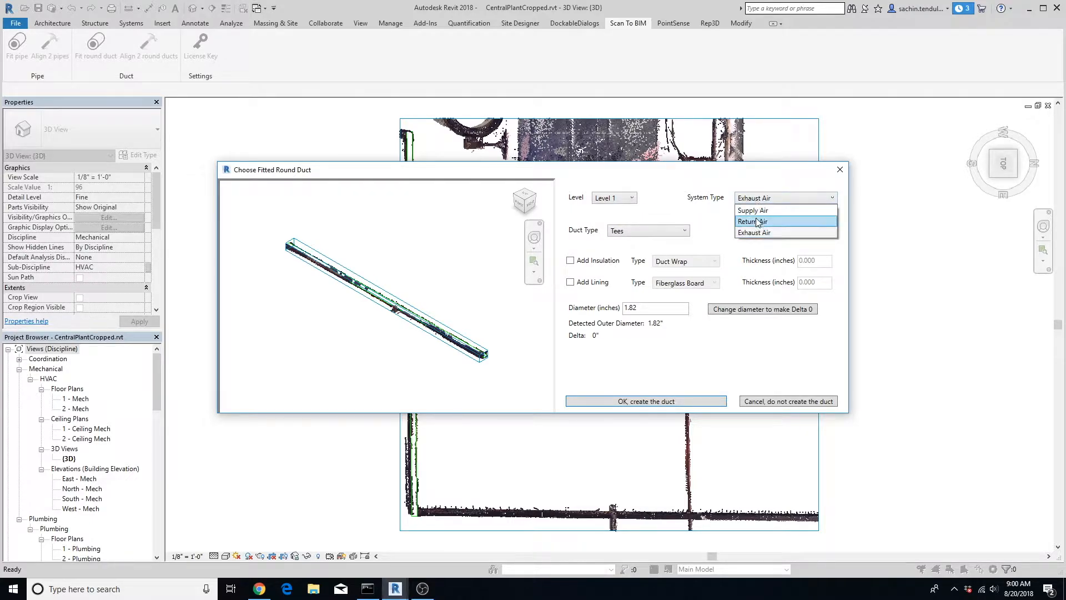
pyautogui.click(751, 210)
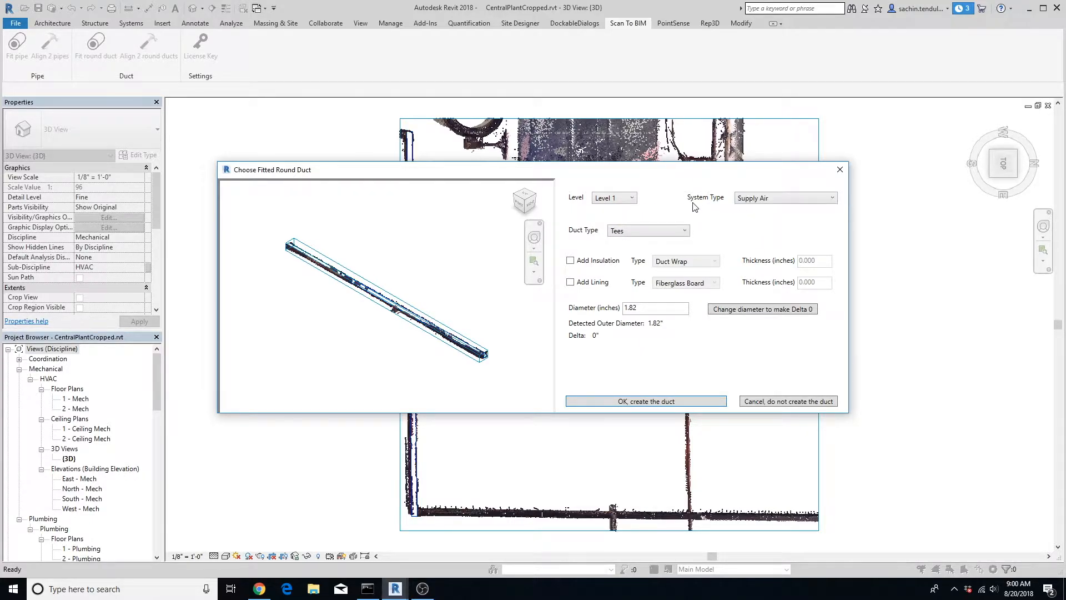
pyautogui.click(676, 232)
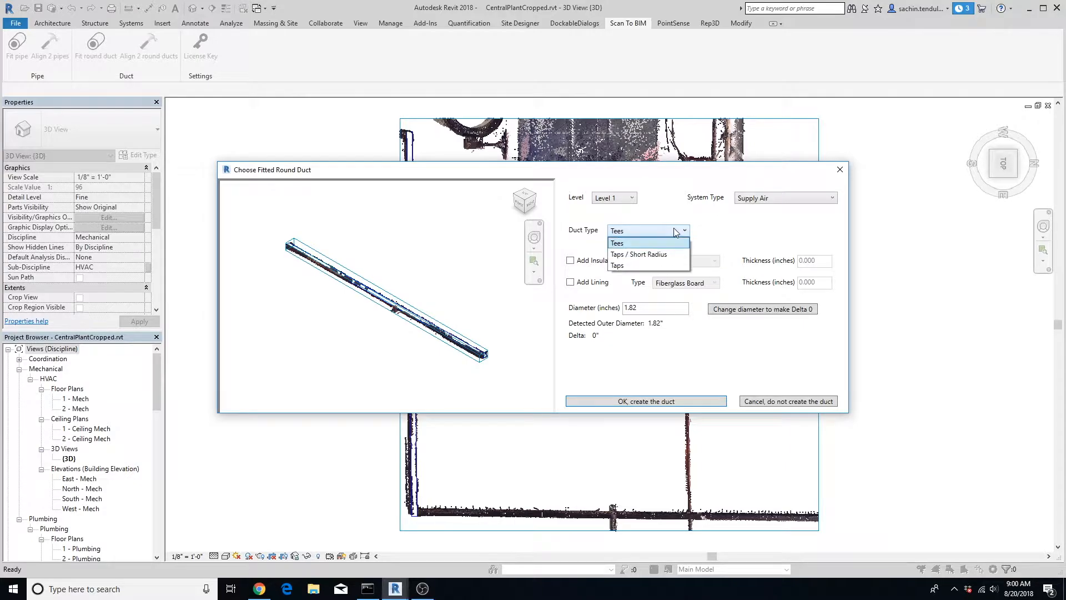
pyautogui.click(661, 253)
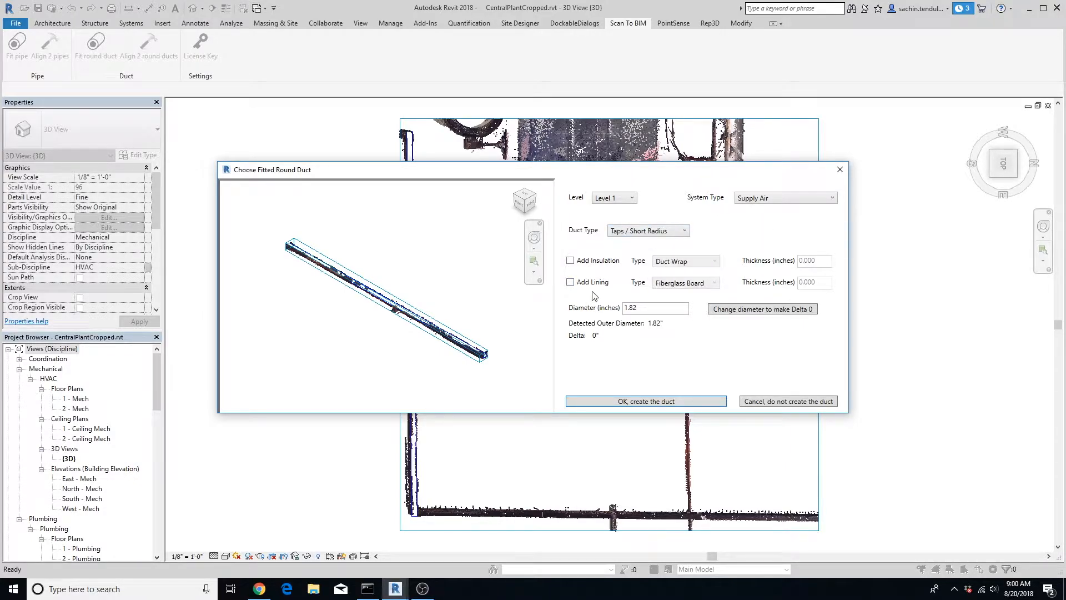
# Step: Add 0.1 inch Duct Wrap insulation to the fitted duct and adjust its diameter to make the delta 0
pyautogui.click(593, 261)
pyautogui.moveTo(820, 261); pyautogui.dragTo(769, 262)
pyautogui.write('0.1')
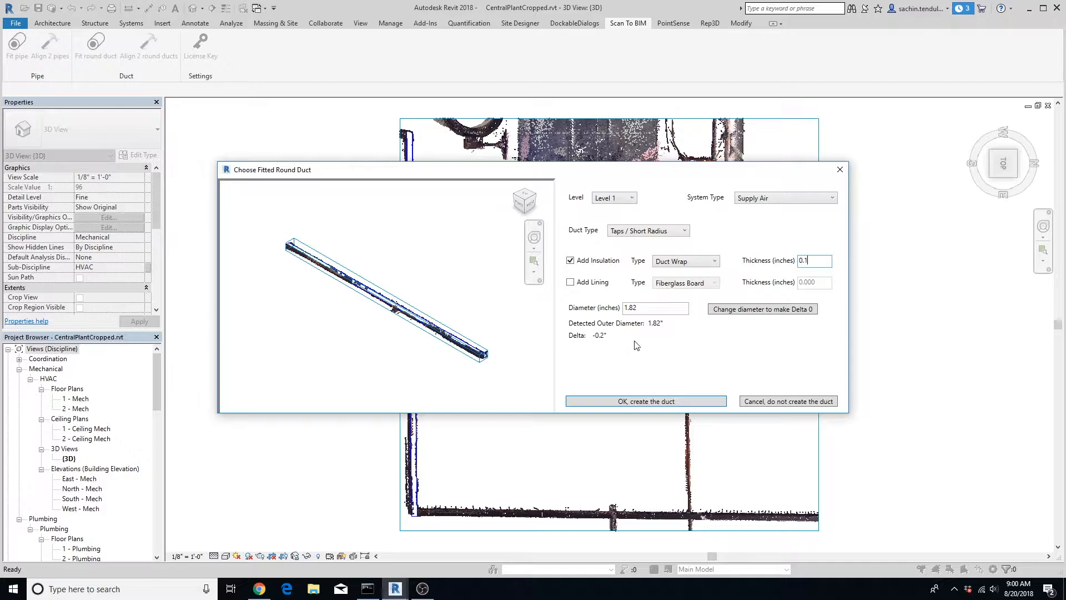
pyautogui.click(748, 313)
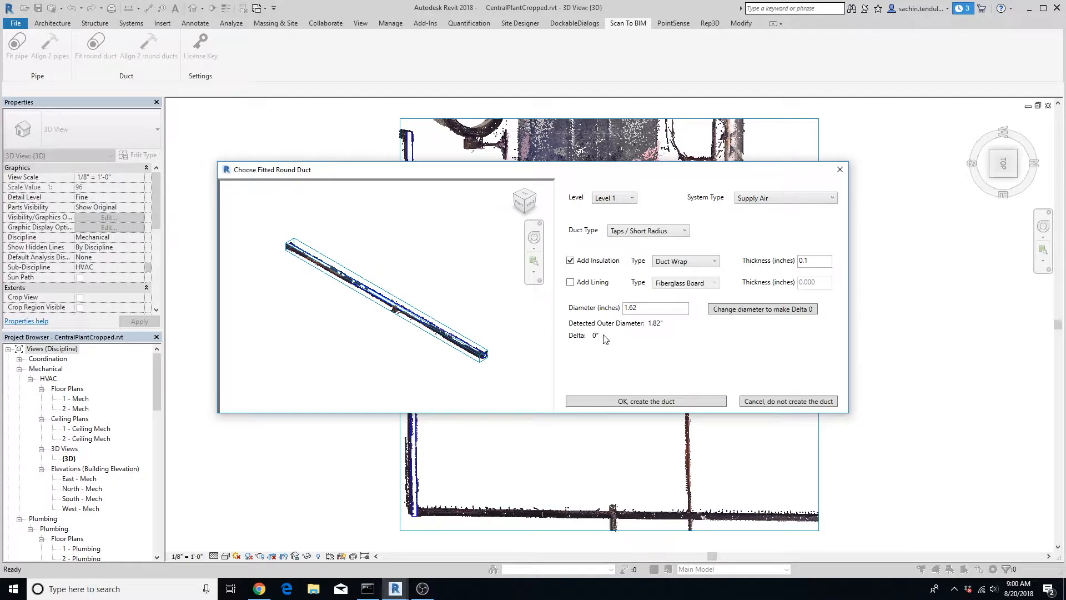
# Step: Add a 0.05 inch Fiberglass Board lining and create the duct
pyautogui.click(592, 284)
pyautogui.moveTo(831, 283); pyautogui.dragTo(803, 282)
pyautogui.write('.05')
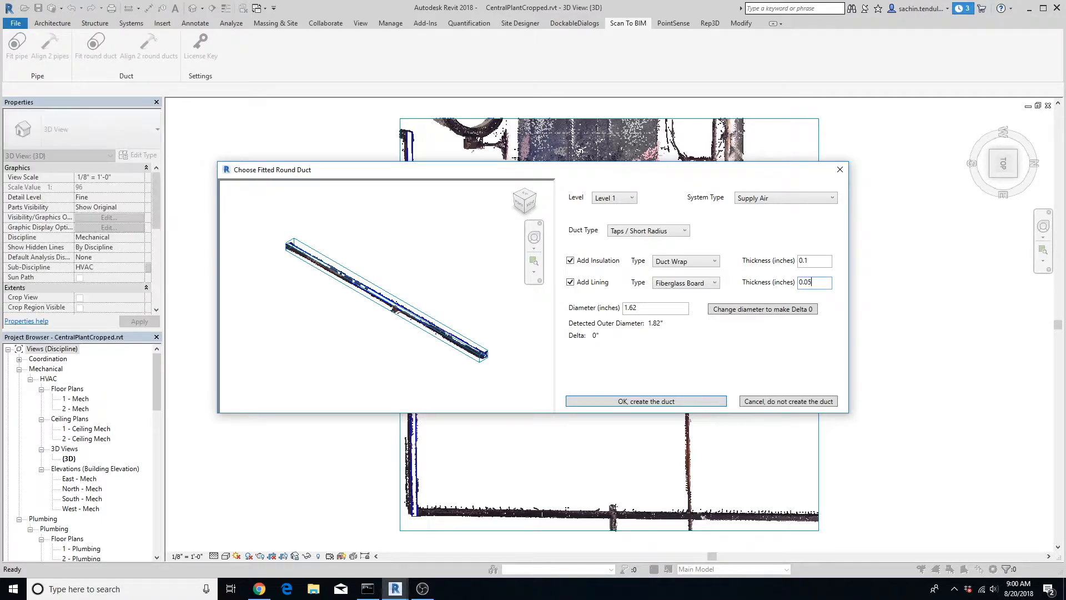
pyautogui.click(649, 401)
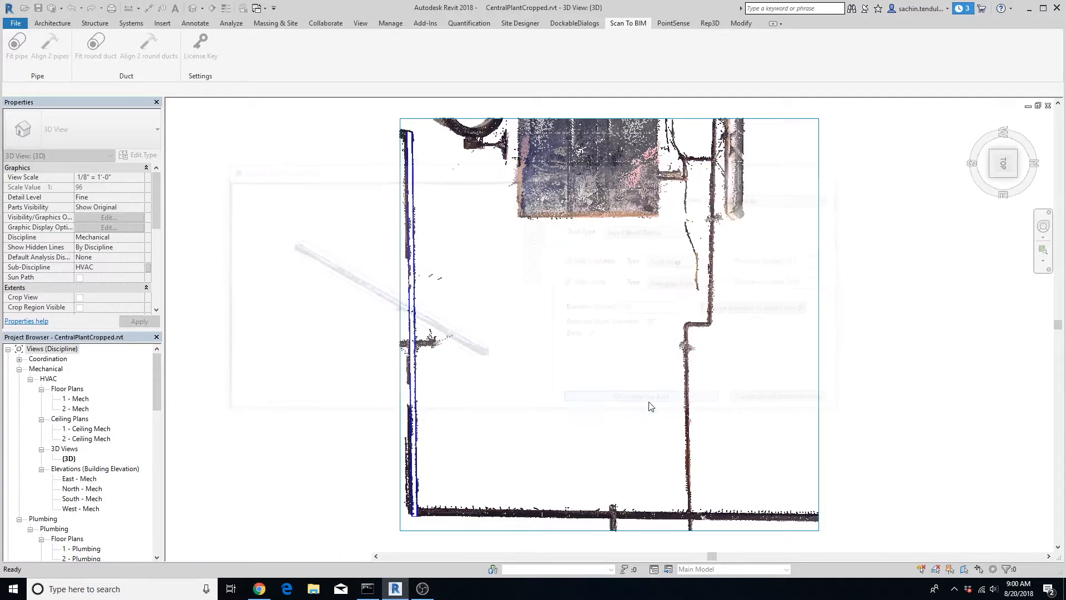
# Step: Inspect the new left duct's properties, including its insulation and lining values
pyautogui.click(415, 419)
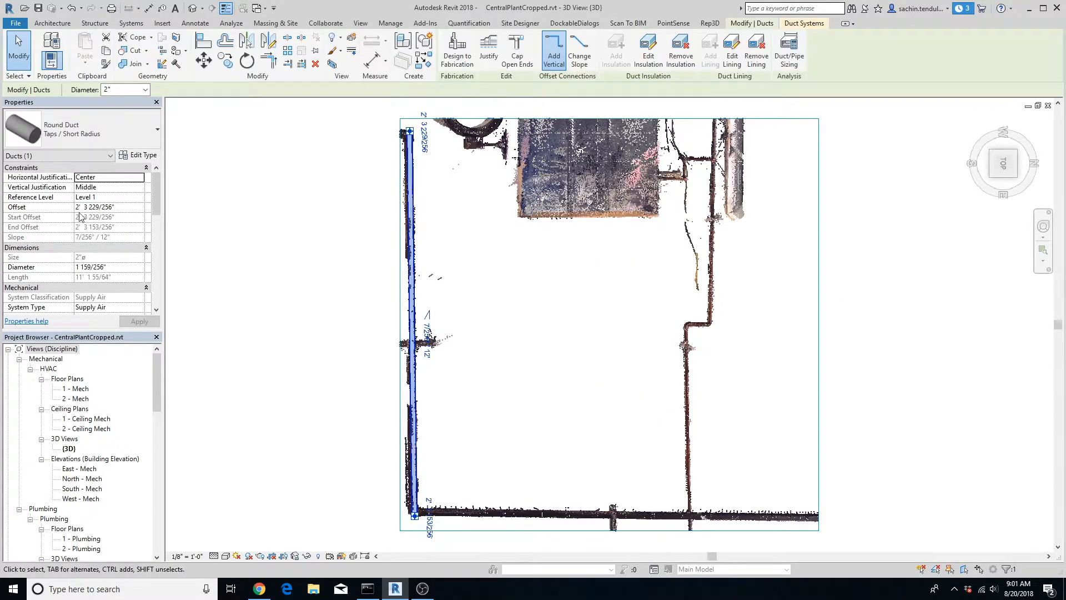
pyautogui.scroll(-10, 86, 266)
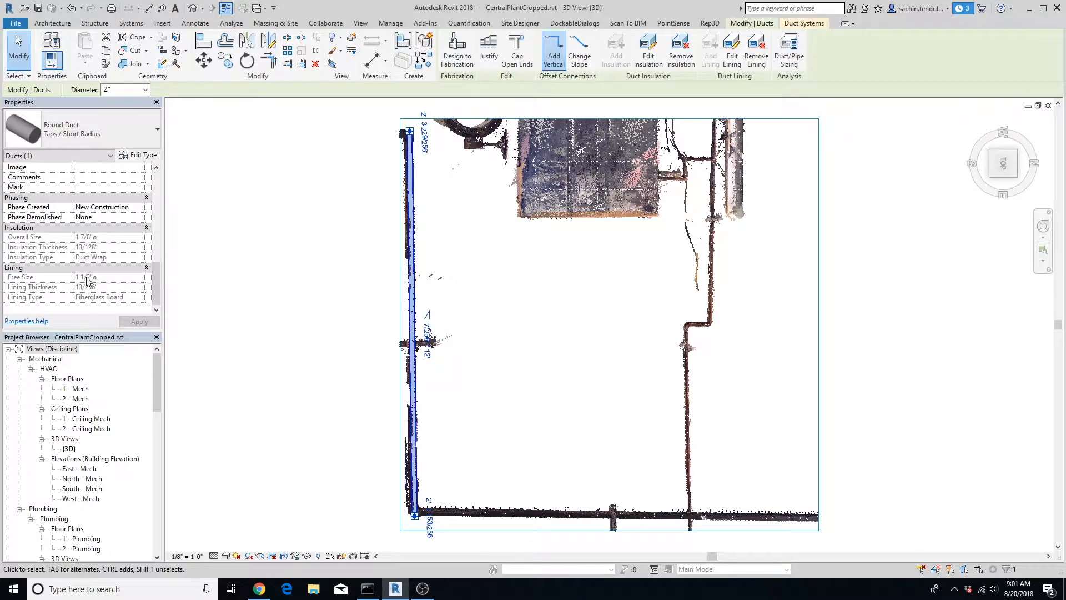
pyautogui.press('Escape')
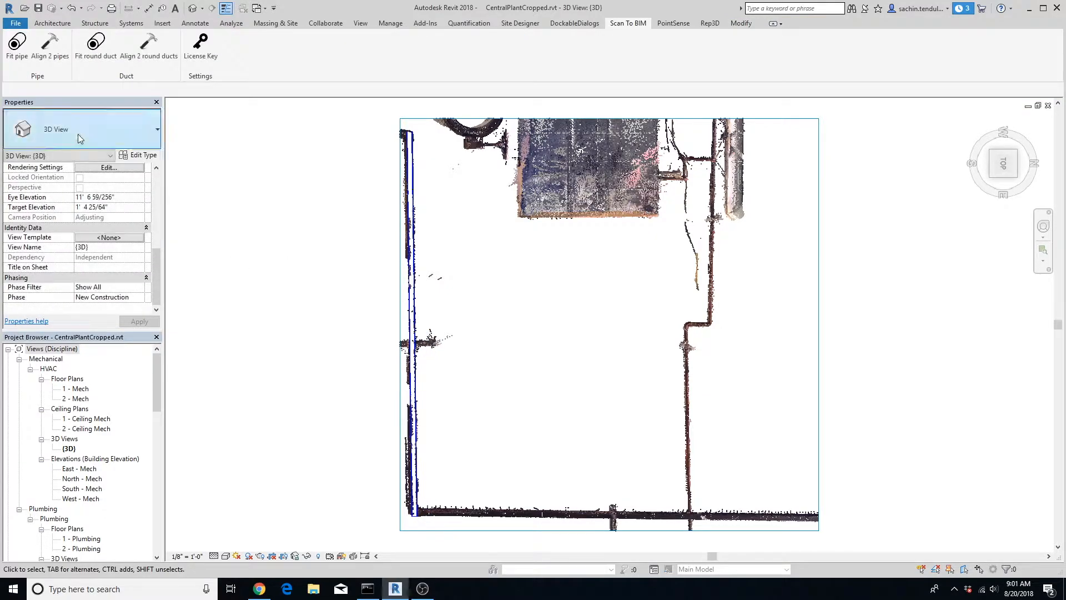
# Step: Fit and create a Supply Air round duct on the long horizontal run along the bottom of the point cloud
pyautogui.click(95, 50)
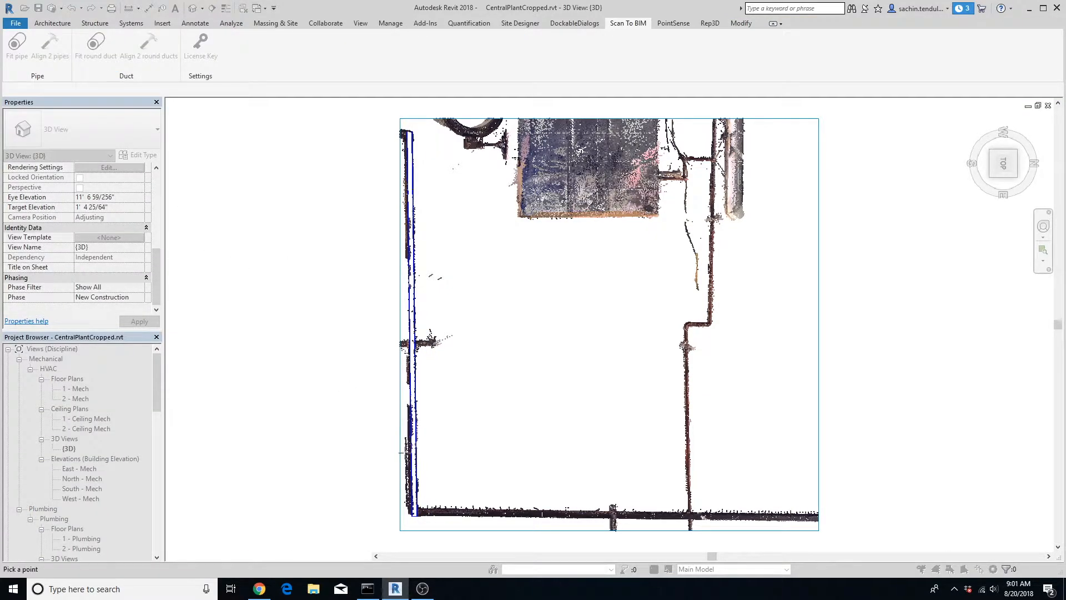
pyautogui.click(471, 512)
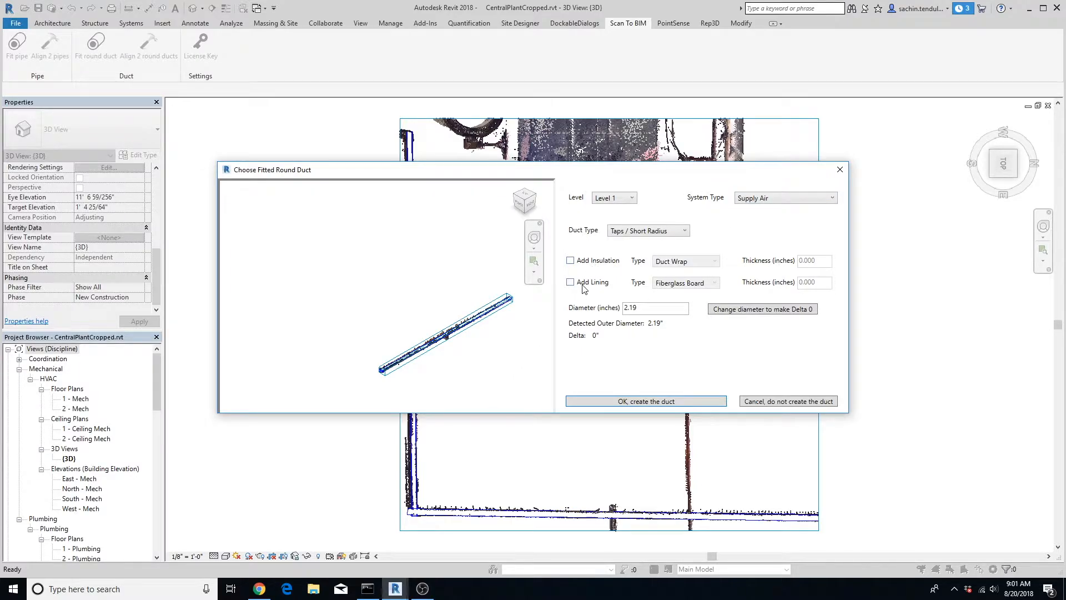
pyautogui.click(632, 402)
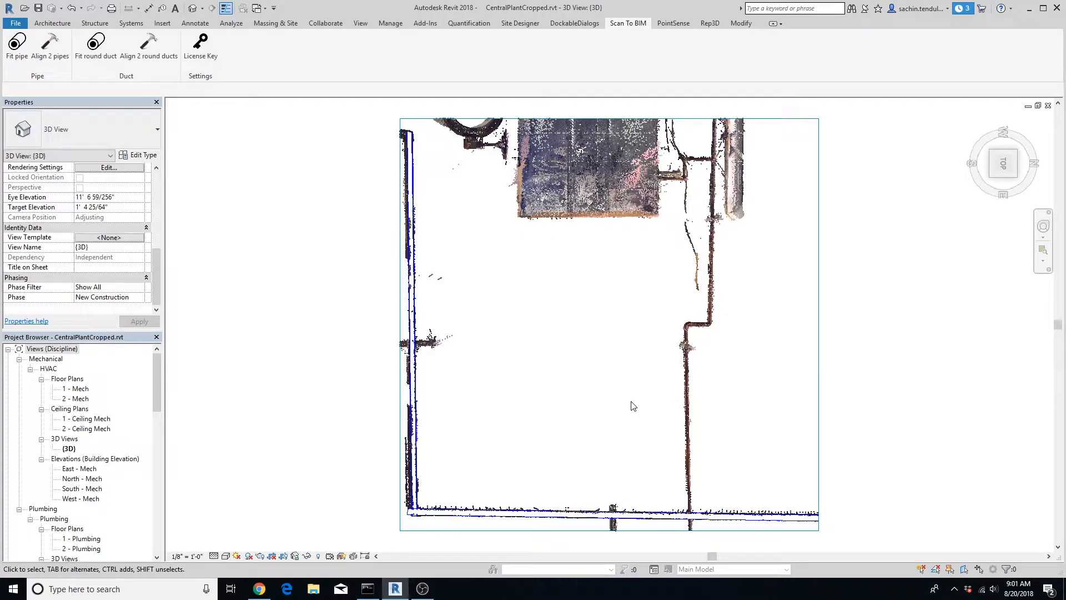
# Step: Fit a round duct to the lower vertical run on the point cloud's right side, with system type Exhaust Air
pyautogui.click(95, 49)
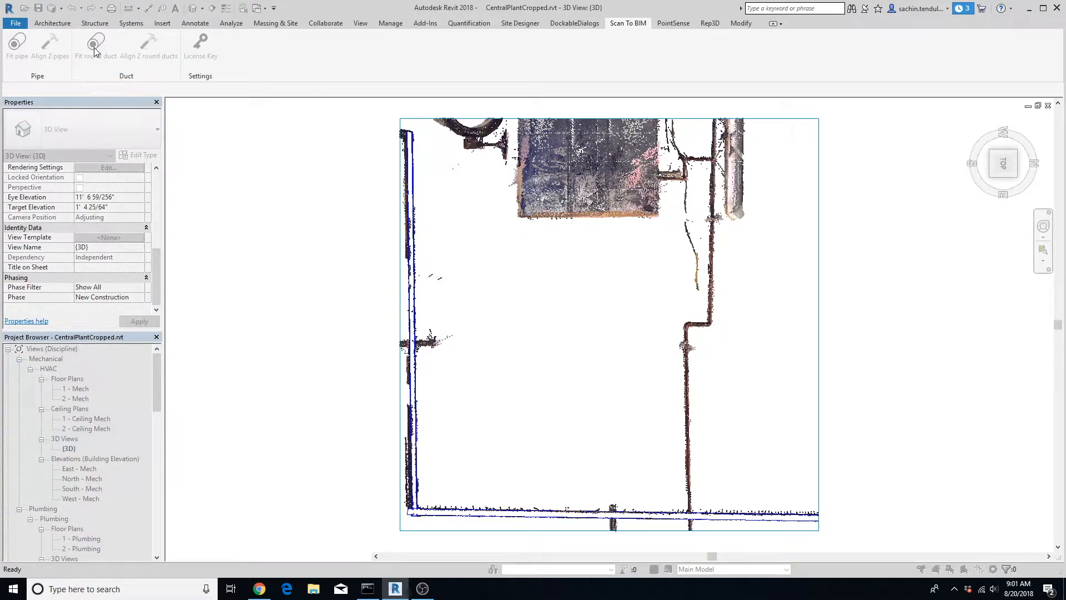
pyautogui.click(687, 407)
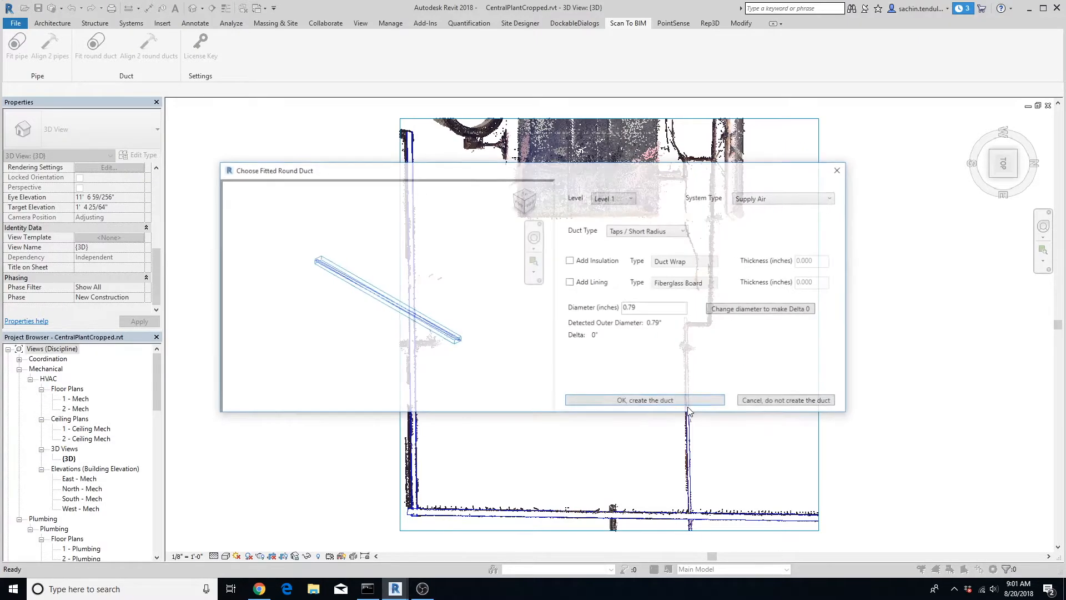
pyautogui.click(748, 198)
pyautogui.click(747, 233)
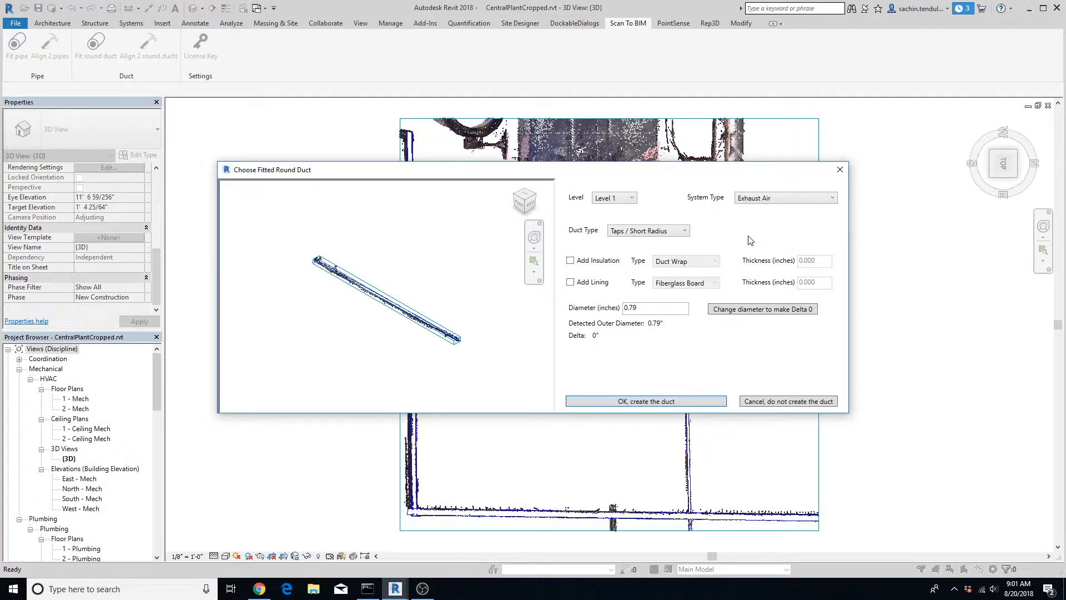
pyautogui.click(617, 401)
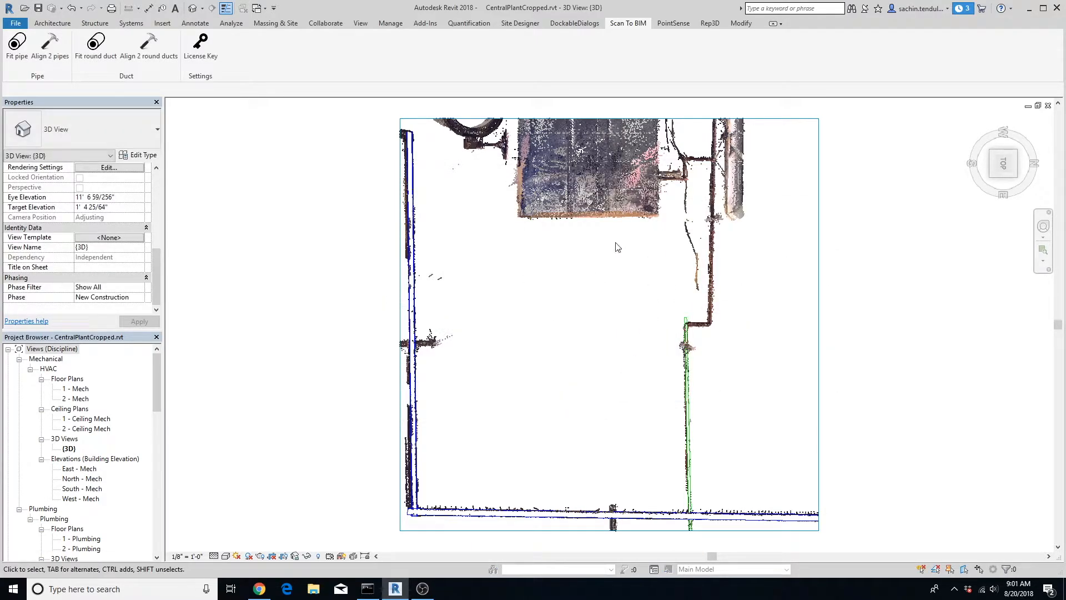
# Step: Try to fit an Exhaust Air round duct to the short horizontal offset above the right vertical duct
pyautogui.click(96, 44)
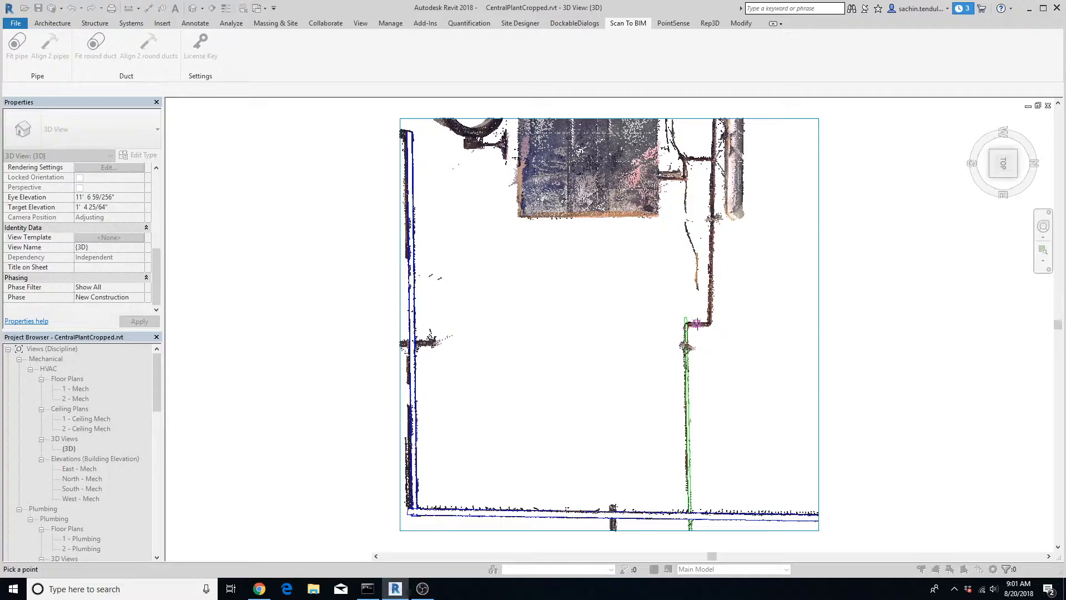
pyautogui.click(698, 324)
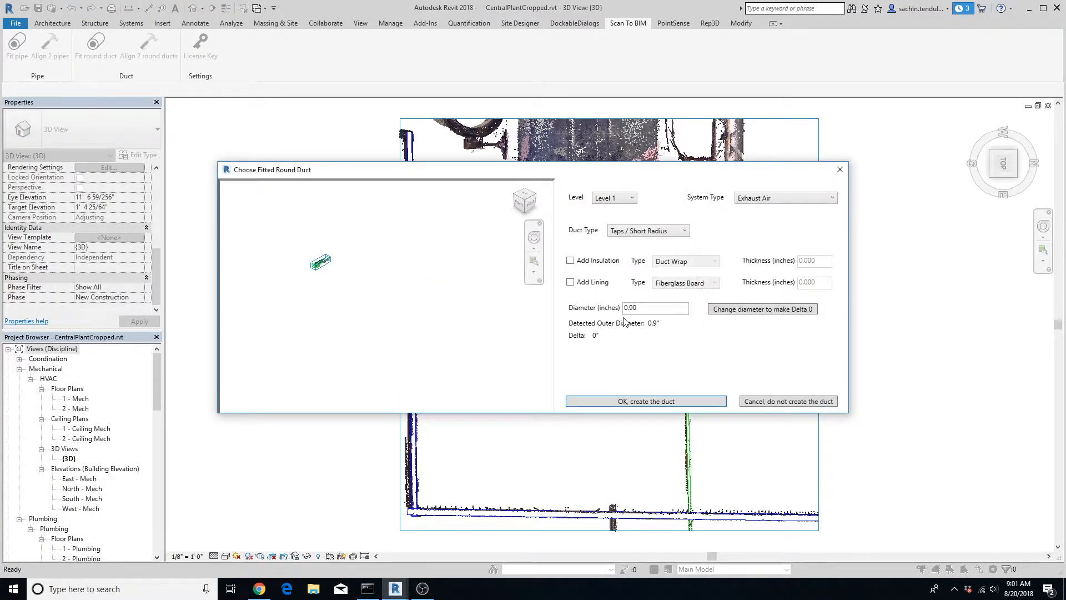
pyautogui.click(655, 402)
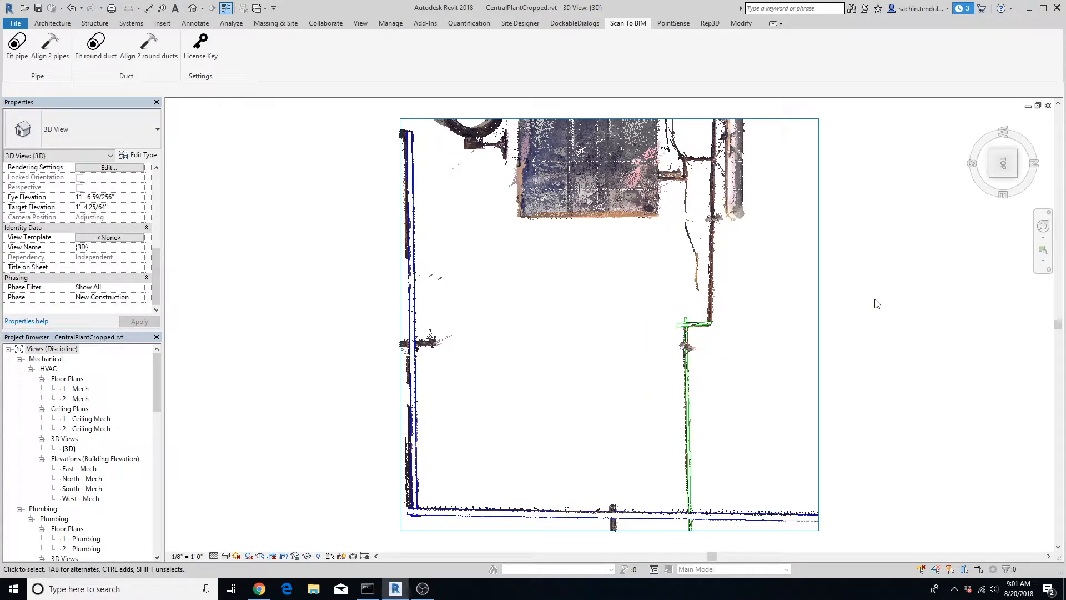
pyautogui.click(699, 328)
pyautogui.click(887, 218)
# Step: Narrow the section box to a thin strip around the short horizontal offset and fit an Exhaust Air round duct to it
pyautogui.click(630, 119)
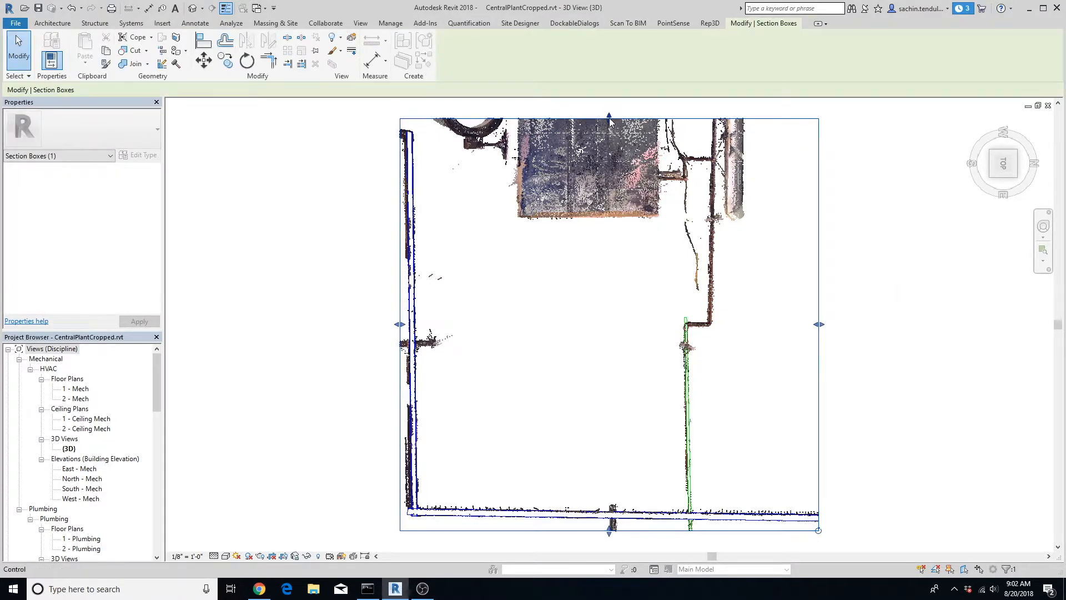
pyautogui.moveTo(611, 121); pyautogui.dragTo(625, 329)
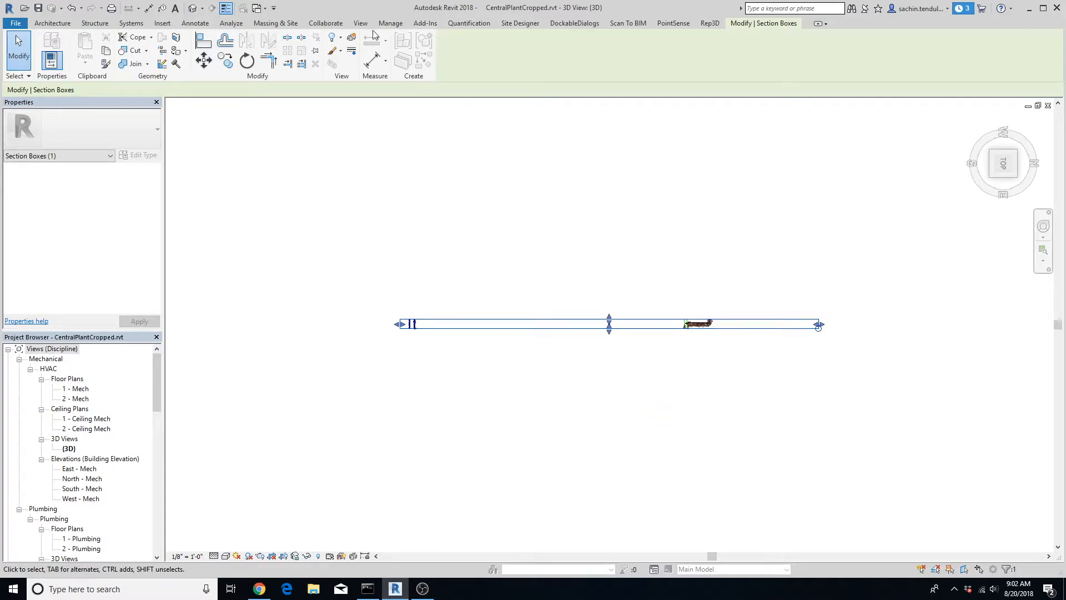
pyautogui.click(628, 23)
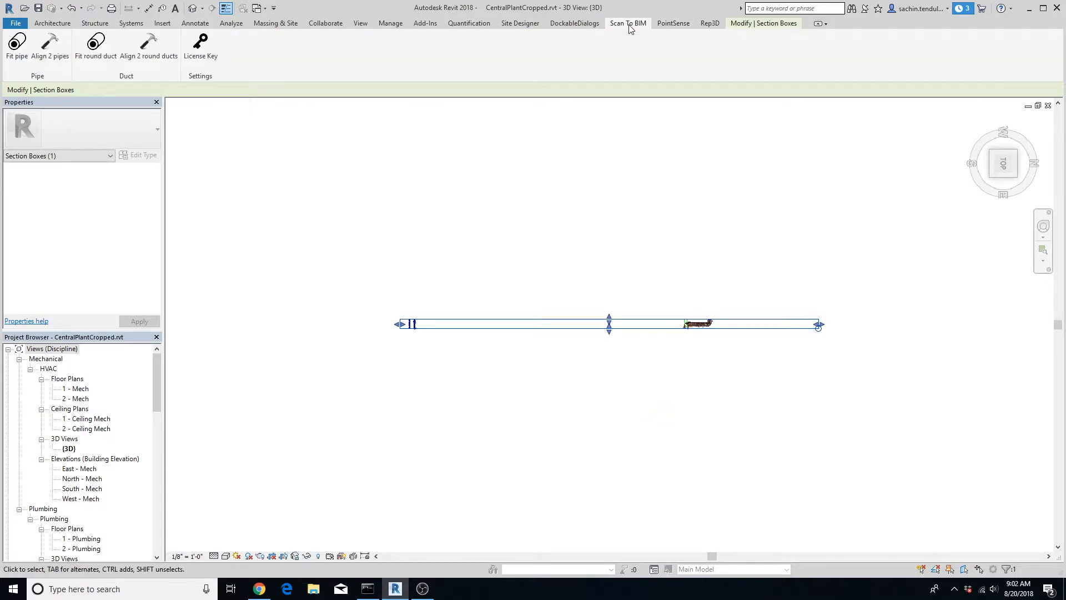
pyautogui.click(95, 56)
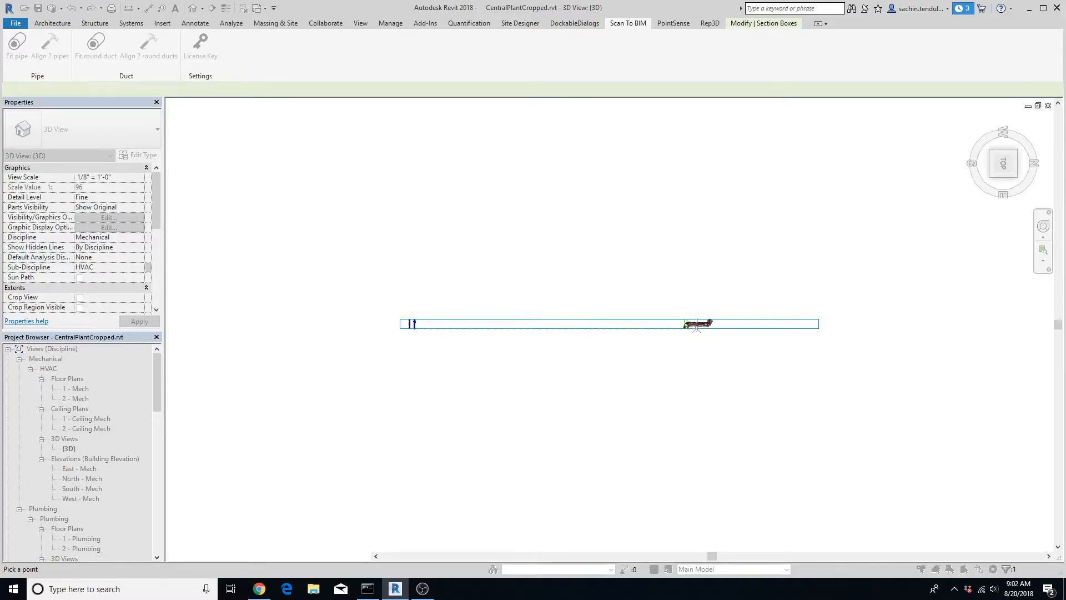
pyautogui.click(699, 325)
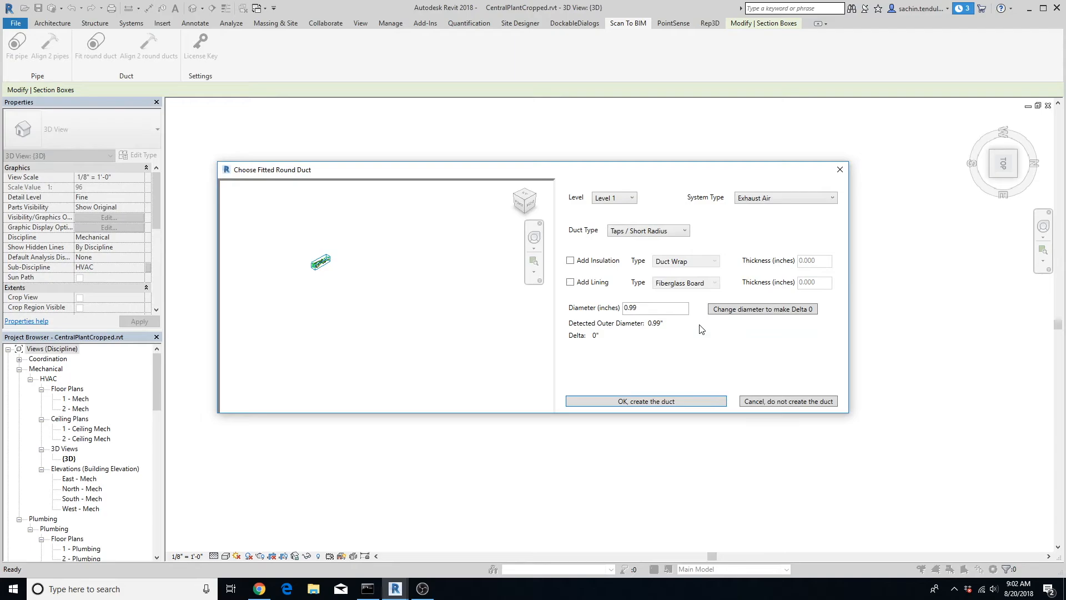
pyautogui.click(629, 400)
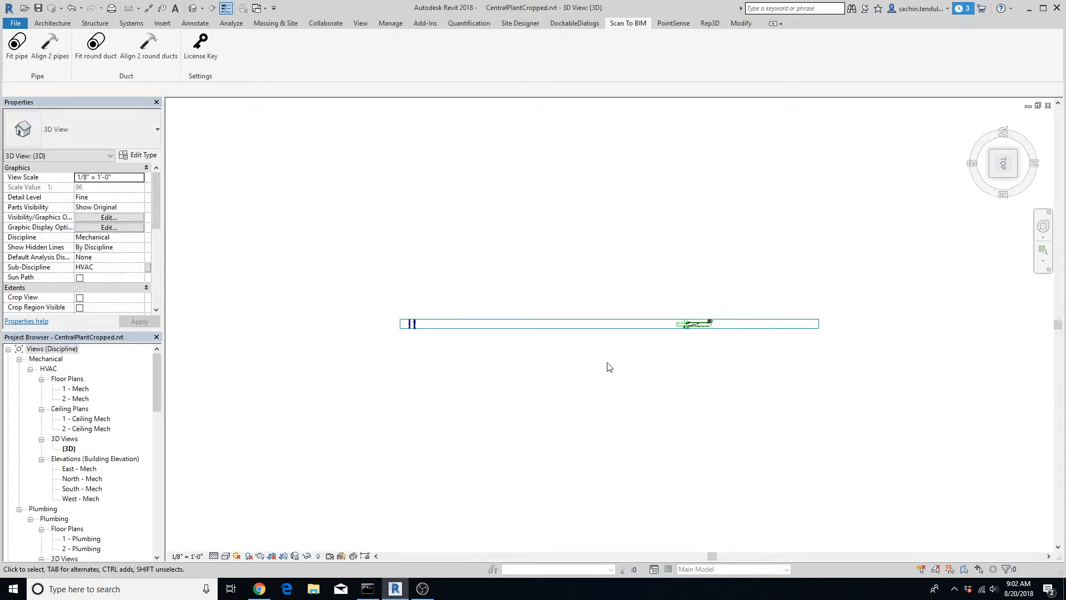
# Step: Expand the section box in both directions to show the full duct layout again
pyautogui.click(539, 328)
pyautogui.moveTo(609, 328); pyautogui.dragTo(610, 503)
pyautogui.moveTo(610, 318); pyautogui.dragTo(599, 134)
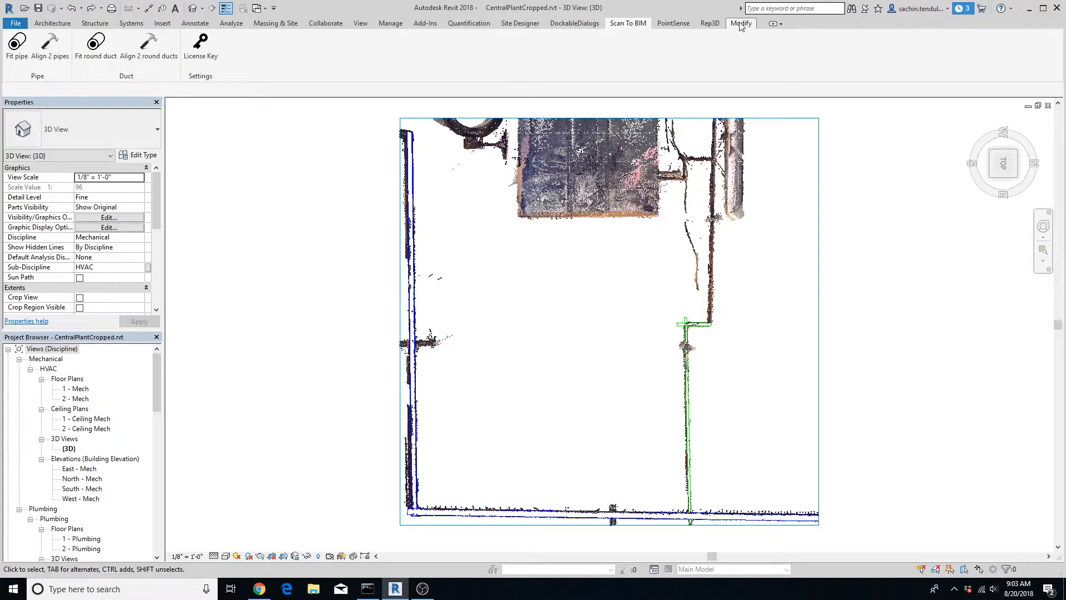
# Step: Try to join the bottom and left supply ducts at their corner with Trim/Extend to Corner
pyautogui.click(740, 25)
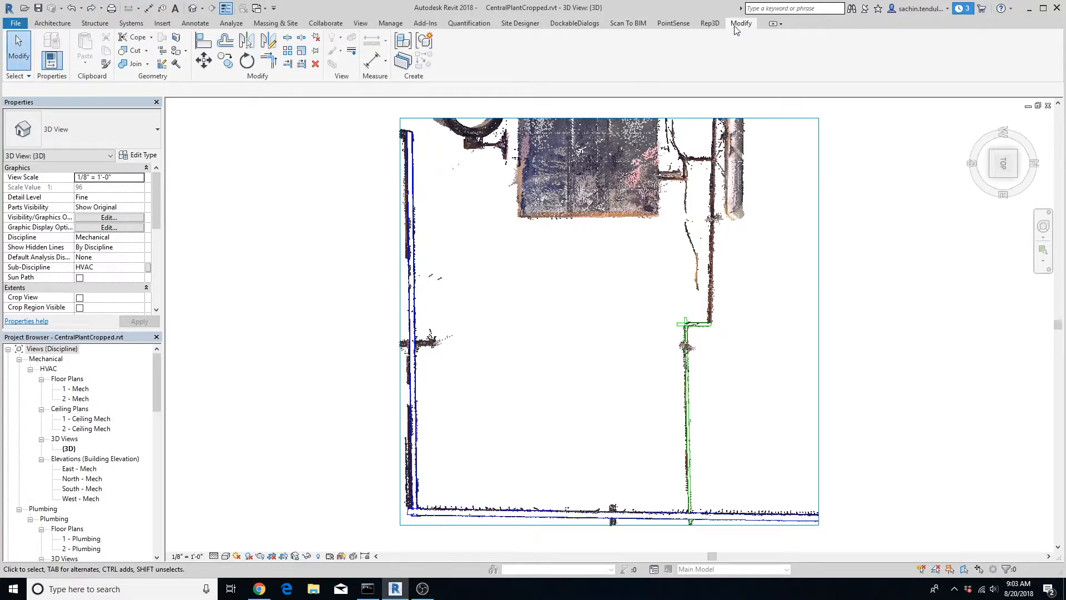
pyautogui.click(269, 60)
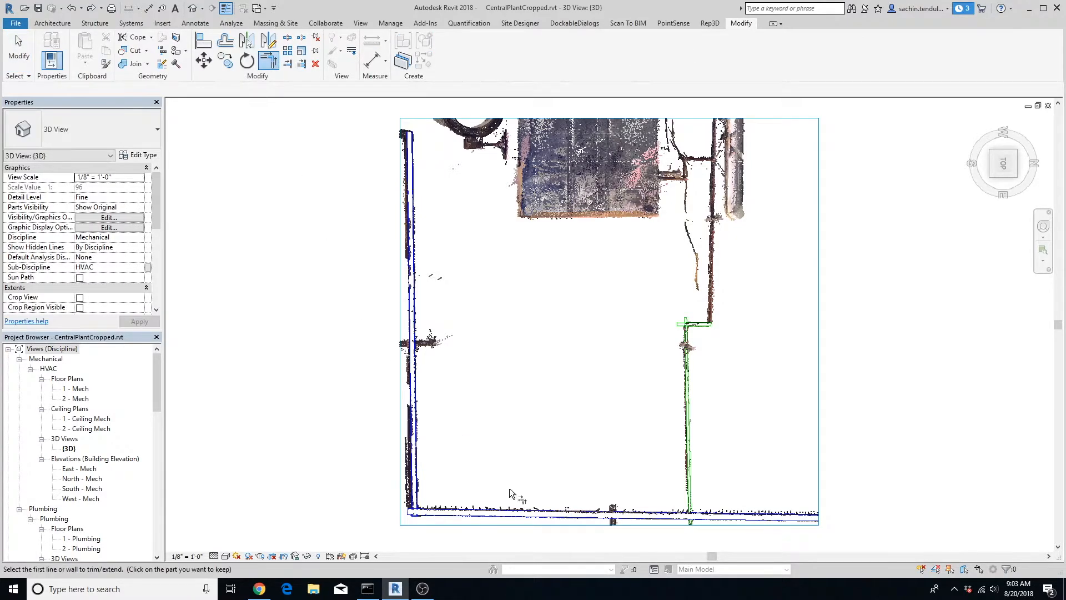
pyautogui.click(468, 514)
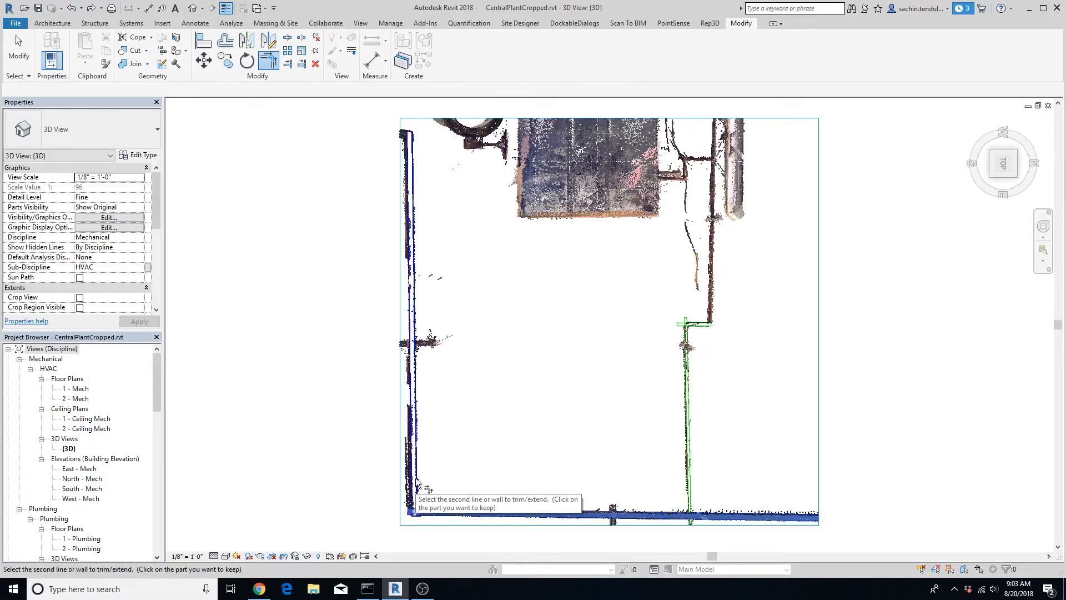
pyautogui.click(417, 483)
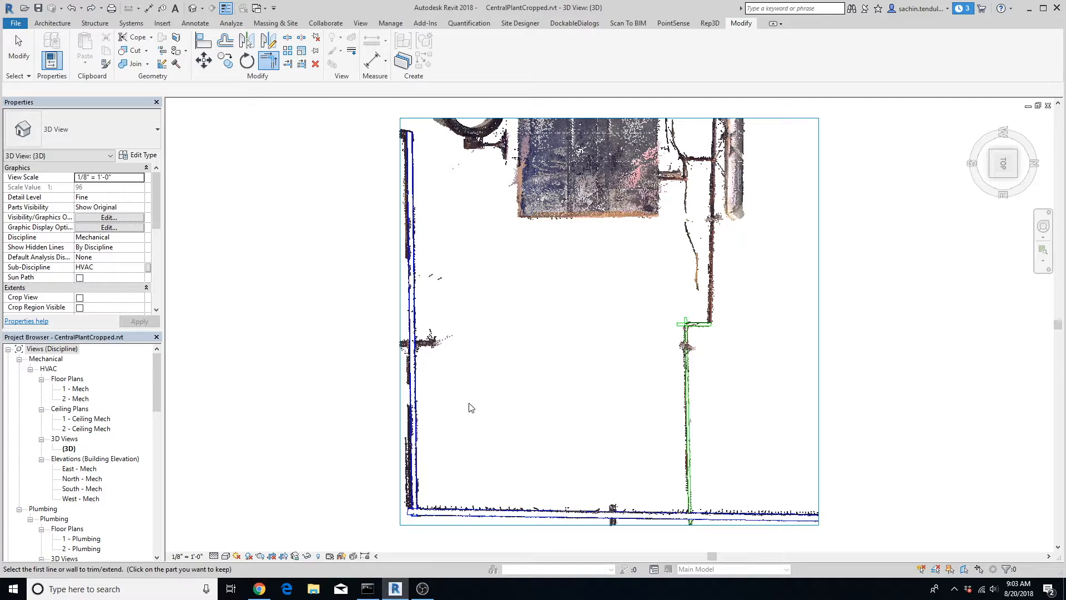
# Step: Align the left supply duct to the bottom supply duct with Align 2 round ducts, without changing the angle between them
pyautogui.press('Escape')
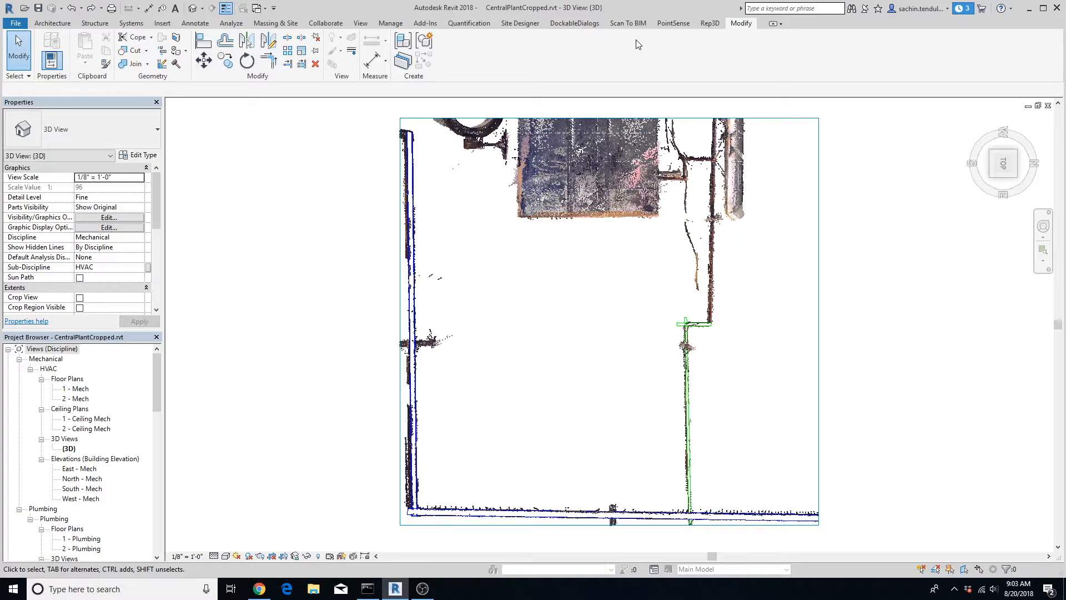
pyautogui.click(628, 23)
pyautogui.click(157, 55)
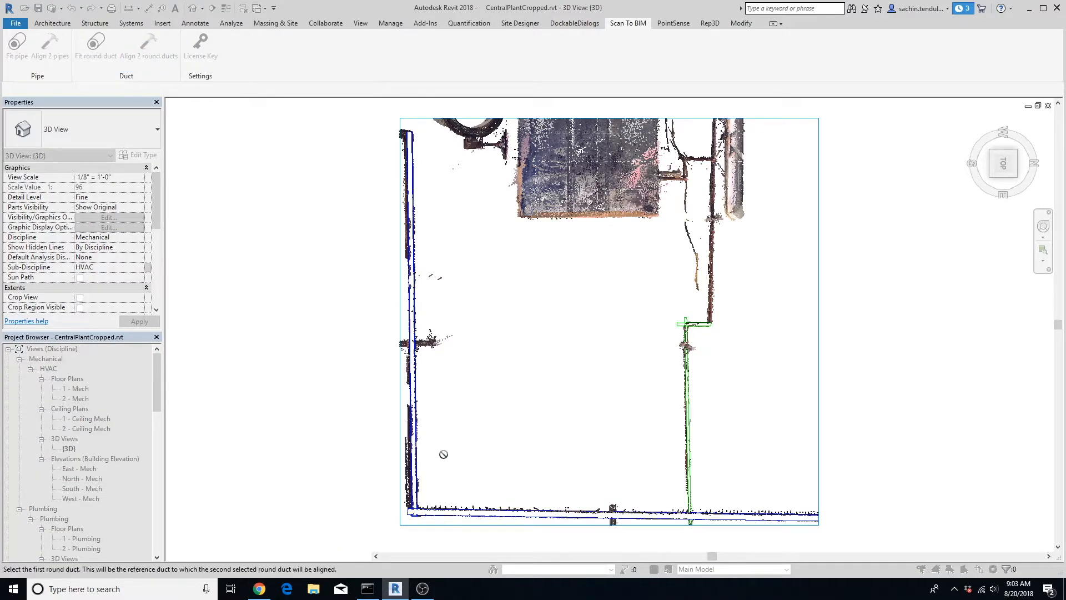
pyautogui.click(444, 516)
pyautogui.click(415, 460)
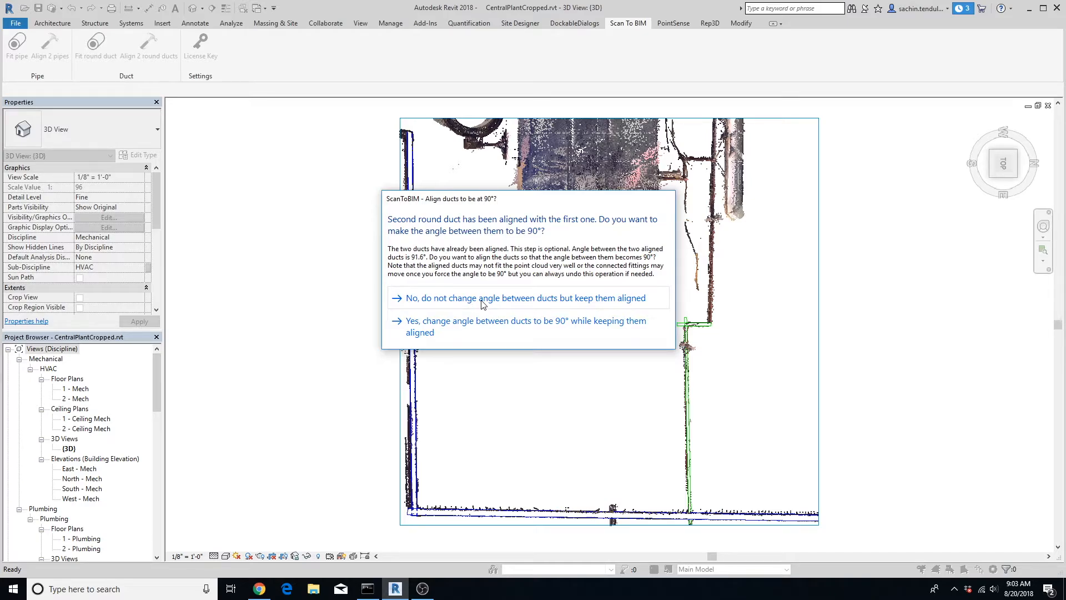
pyautogui.click(481, 301)
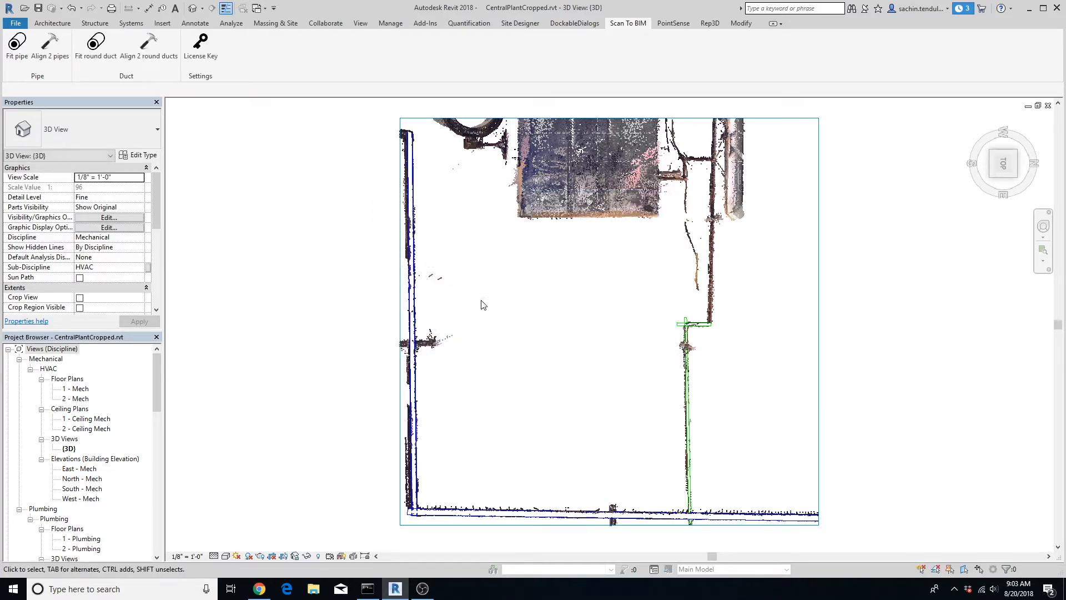
# Step: Join the bottom and left supply ducts at their corner with Trim/Extend to Corner
pyautogui.click(745, 24)
pyautogui.click(269, 60)
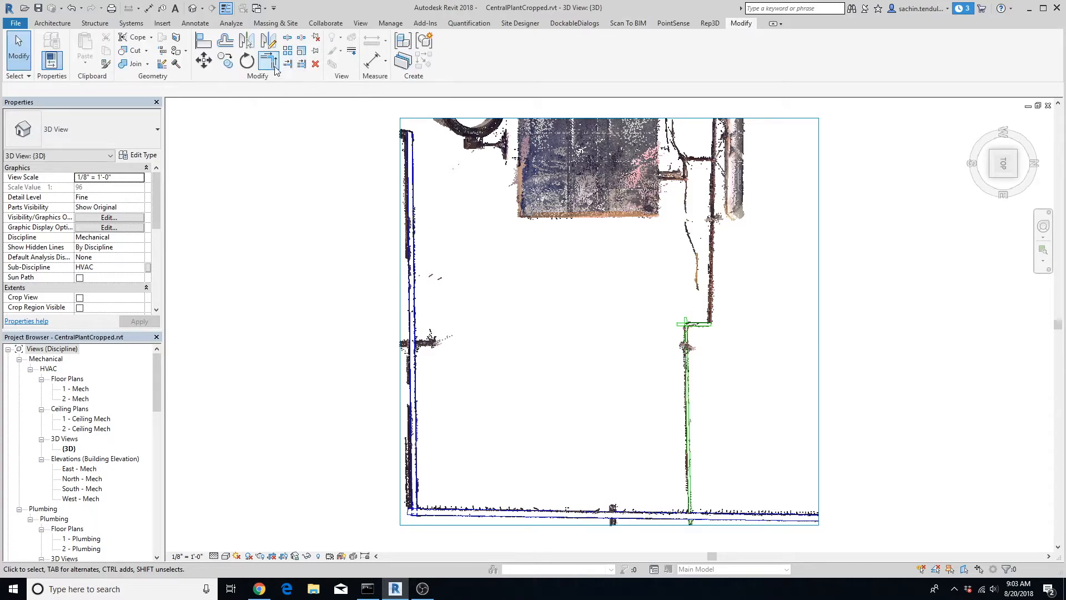
pyautogui.click(440, 515)
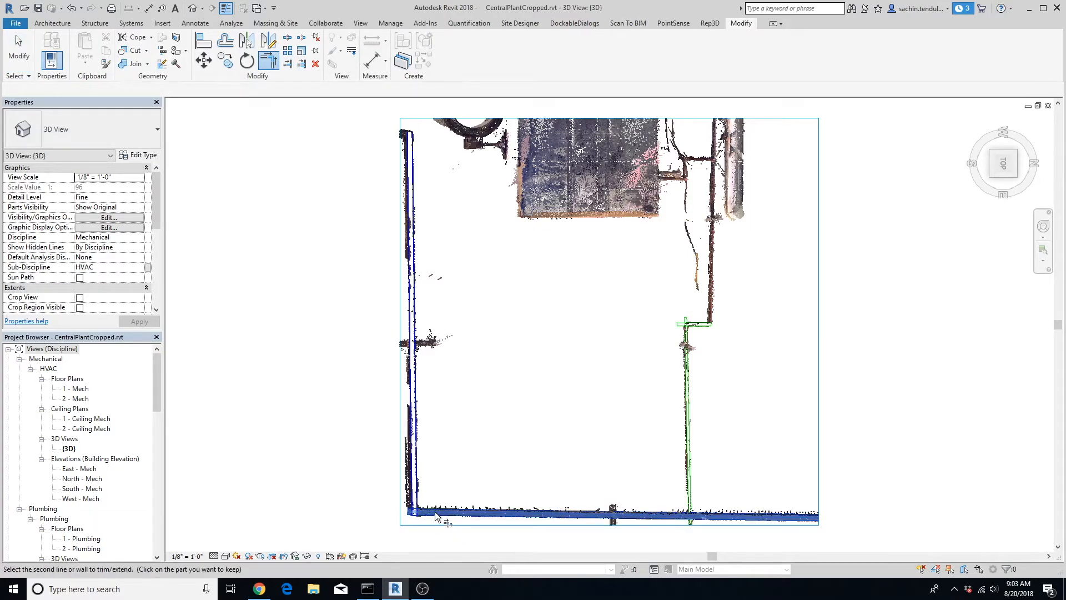
pyautogui.click(413, 487)
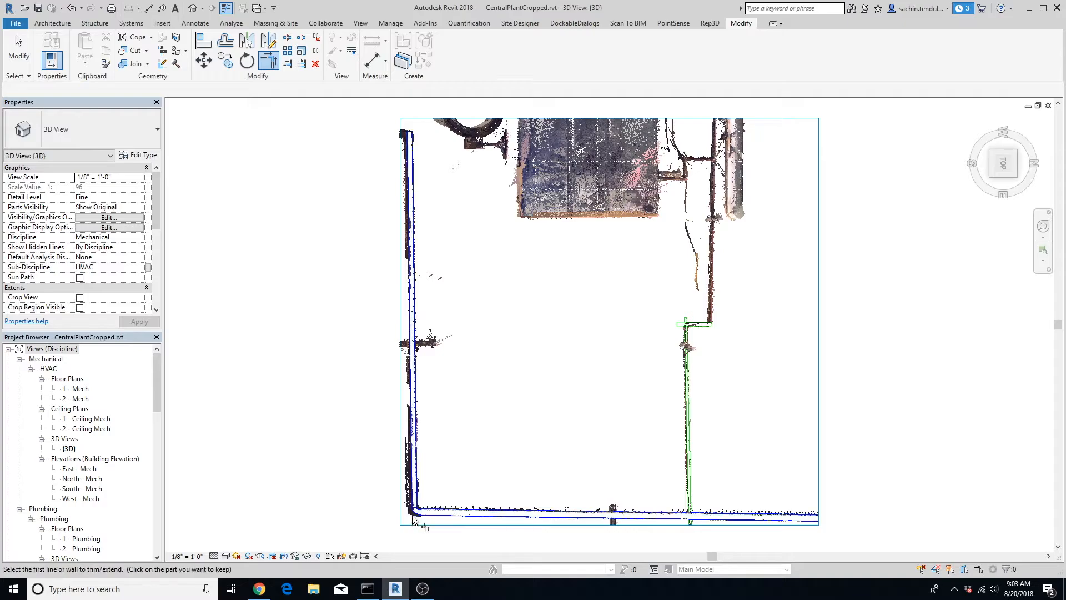
pyautogui.scroll(3, 416, 514)
pyautogui.scroll(1, 414, 513)
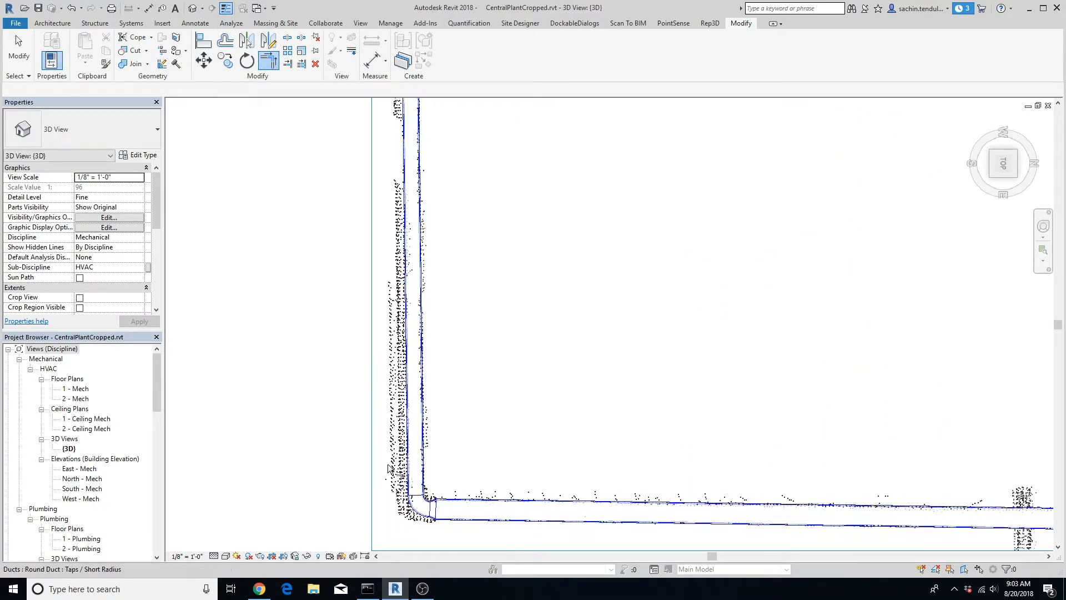
pyautogui.scroll(-1, 694, 354)
pyautogui.scroll(-2, 694, 357)
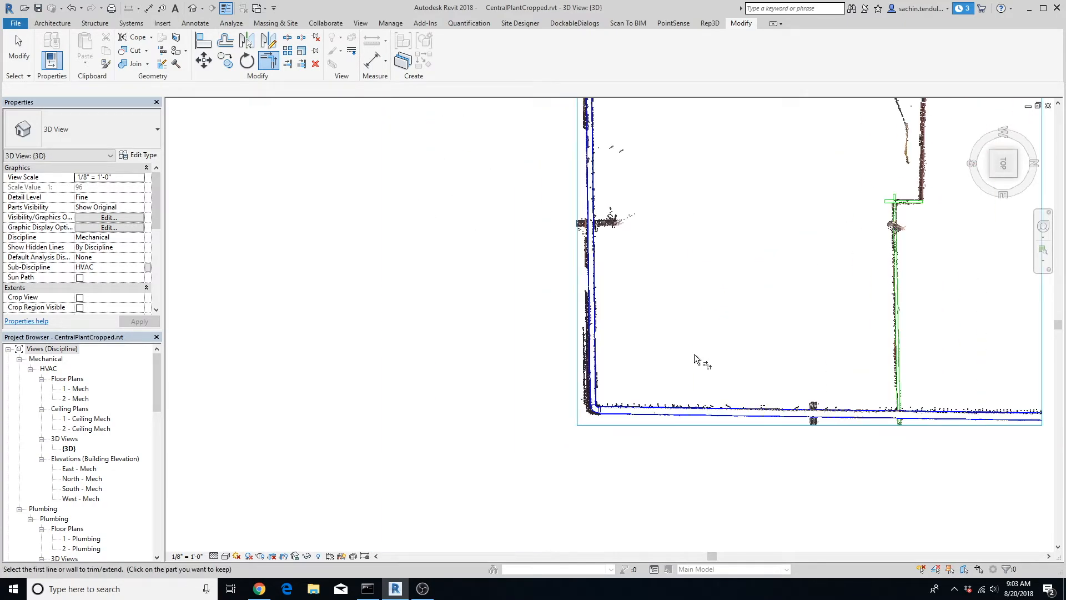
pyautogui.scroll(-1, 695, 355)
pyautogui.scroll(3, 907, 232)
pyautogui.scroll(-1, 907, 232)
pyautogui.press('Escape')
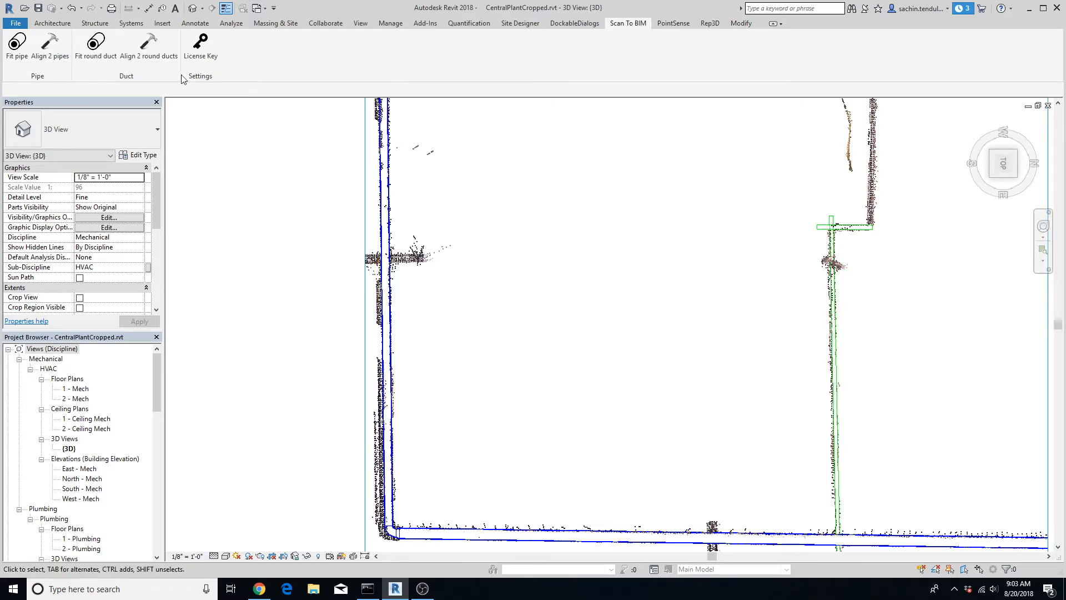
# Step: Align the short horizontal exhaust duct to the right vertical exhaust duct, keeping the angle between them unchanged
pyautogui.click(147, 44)
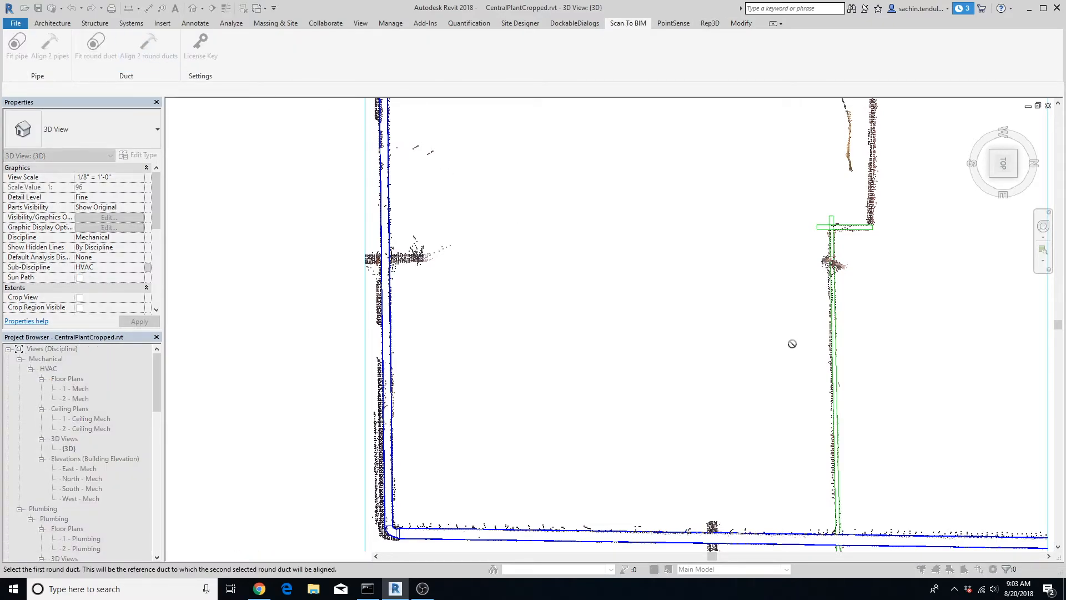
pyautogui.click(833, 358)
pyautogui.click(855, 228)
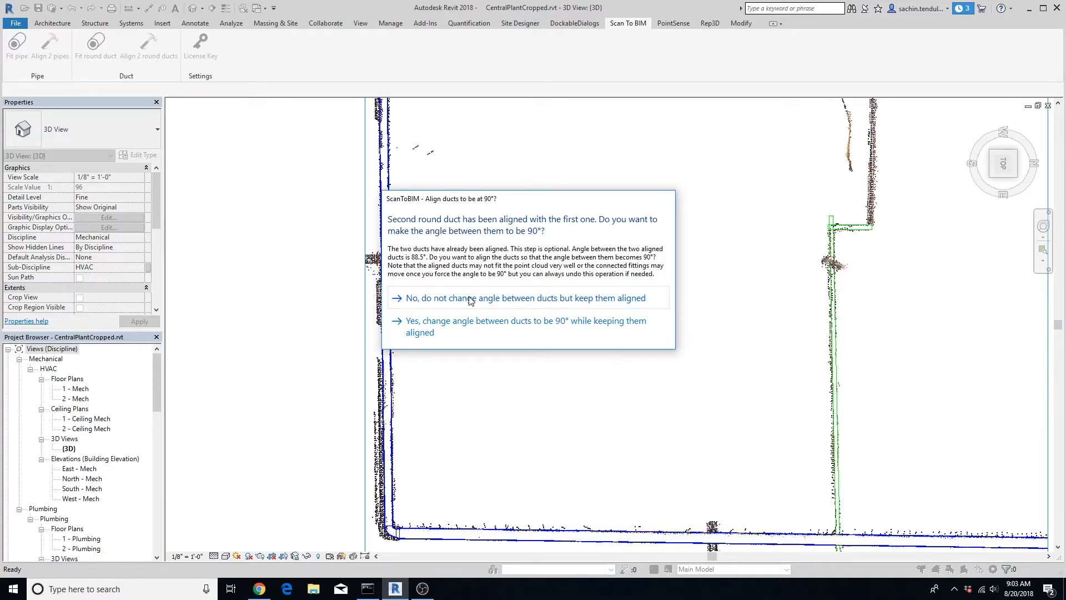
pyautogui.click(469, 301)
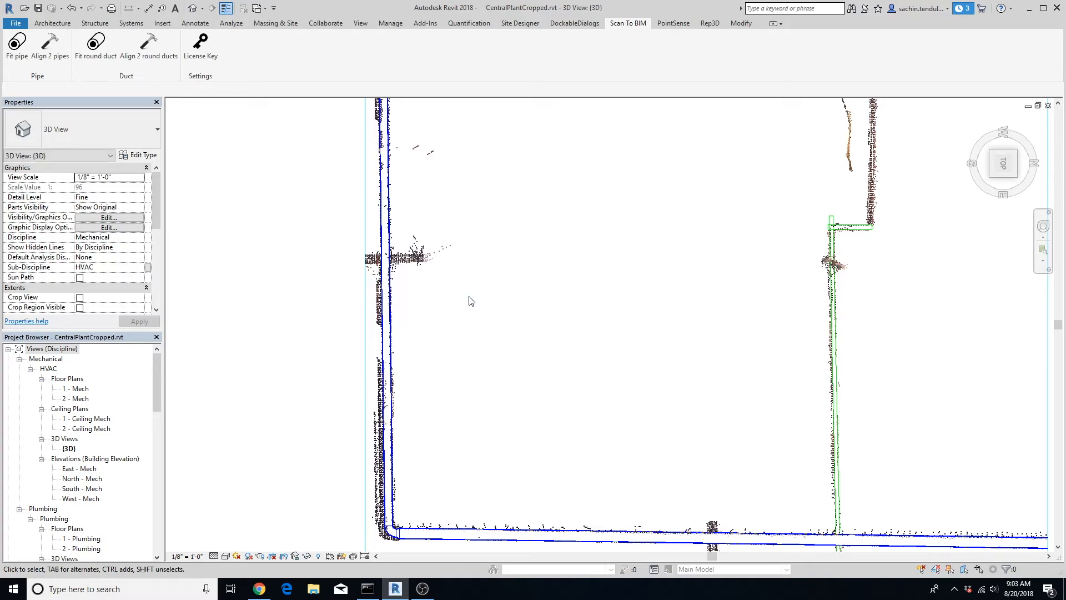
# Step: Try to join the right vertical exhaust duct and the short horizontal one with Trim/Extend to Corner
pyautogui.click(741, 24)
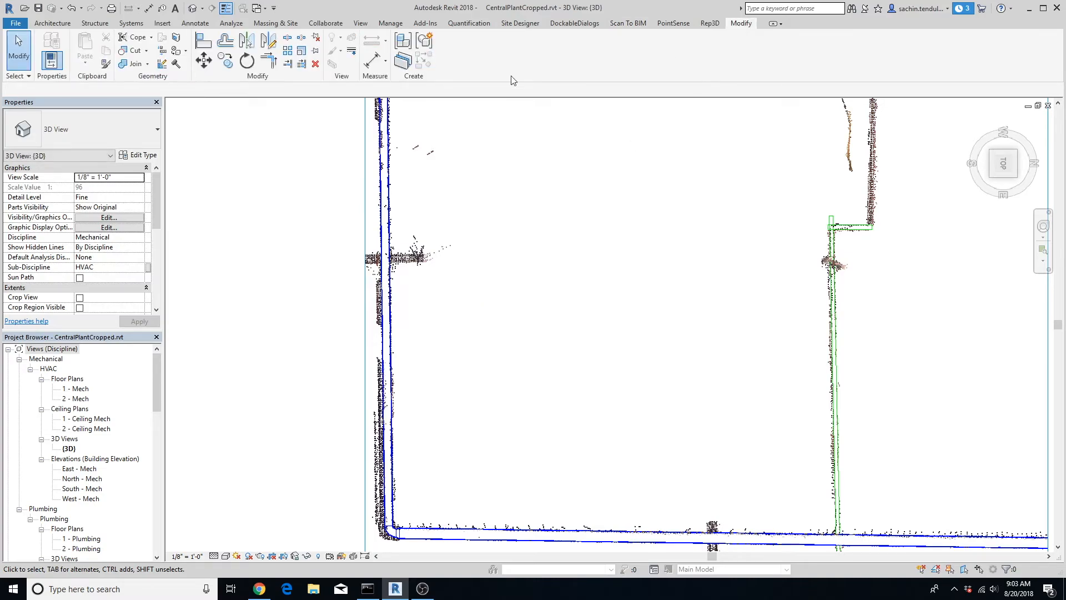
pyautogui.click(838, 343)
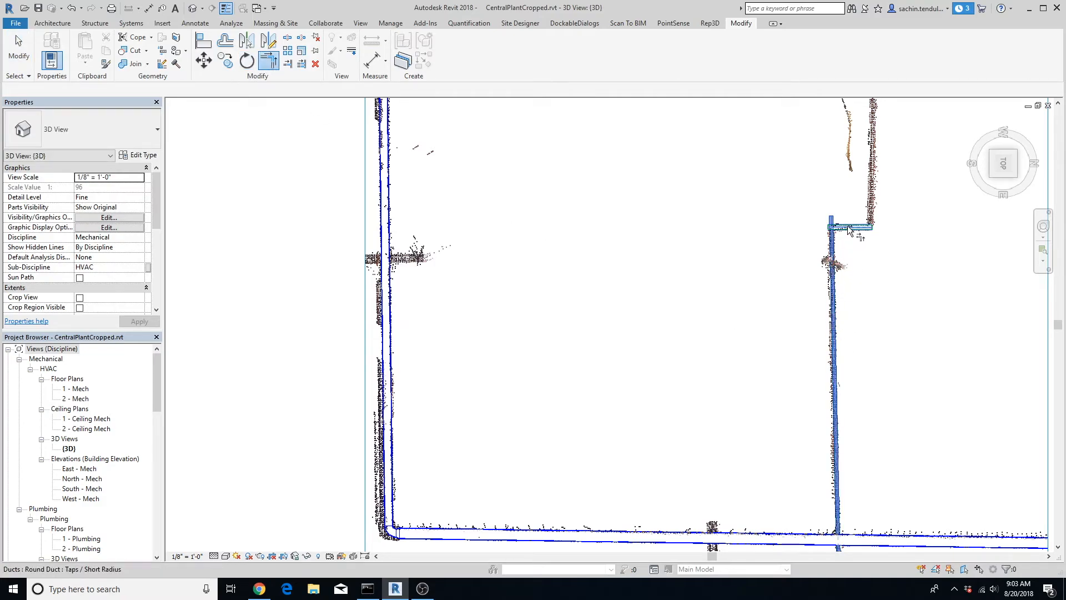
pyautogui.click(849, 228)
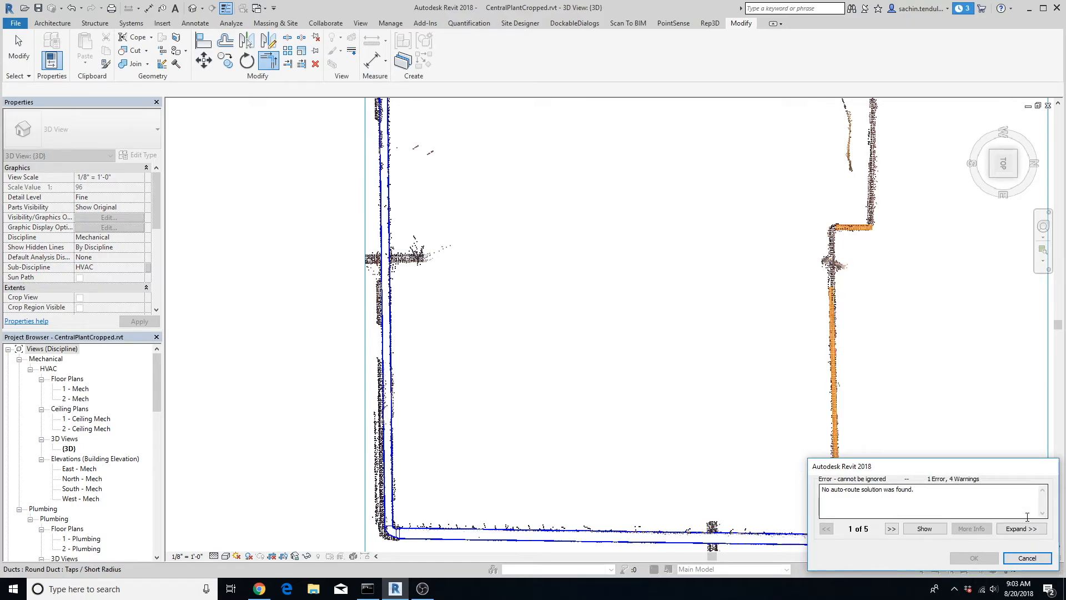
pyautogui.click(1027, 559)
pyautogui.press('Escape')
pyautogui.press('Escape')
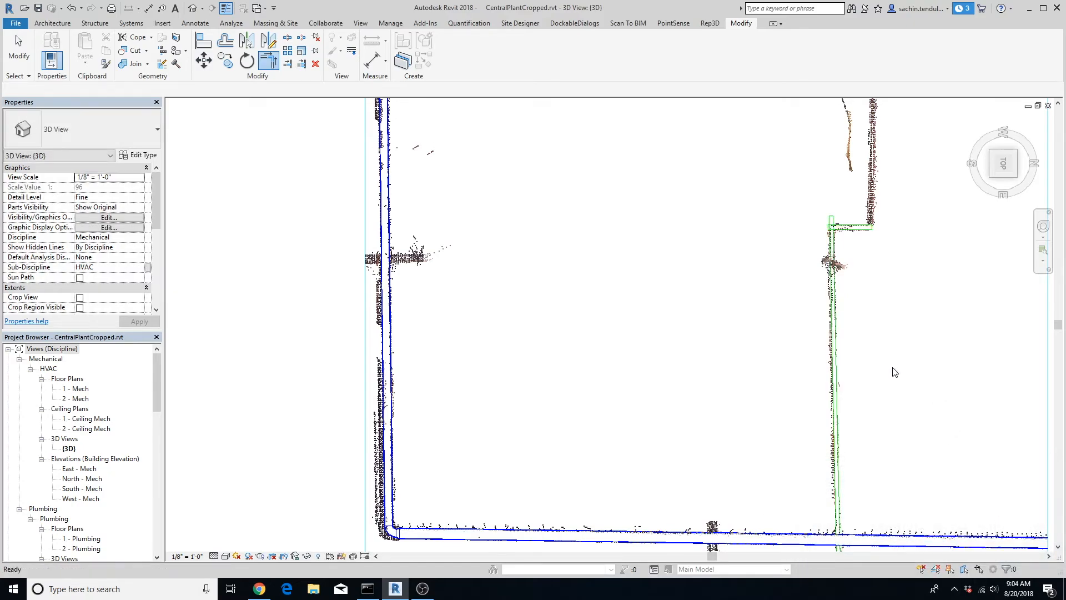
# Step: Align the short horizontal exhaust duct to the right vertical one again, changing the angle between them to 90°
pyautogui.click(629, 22)
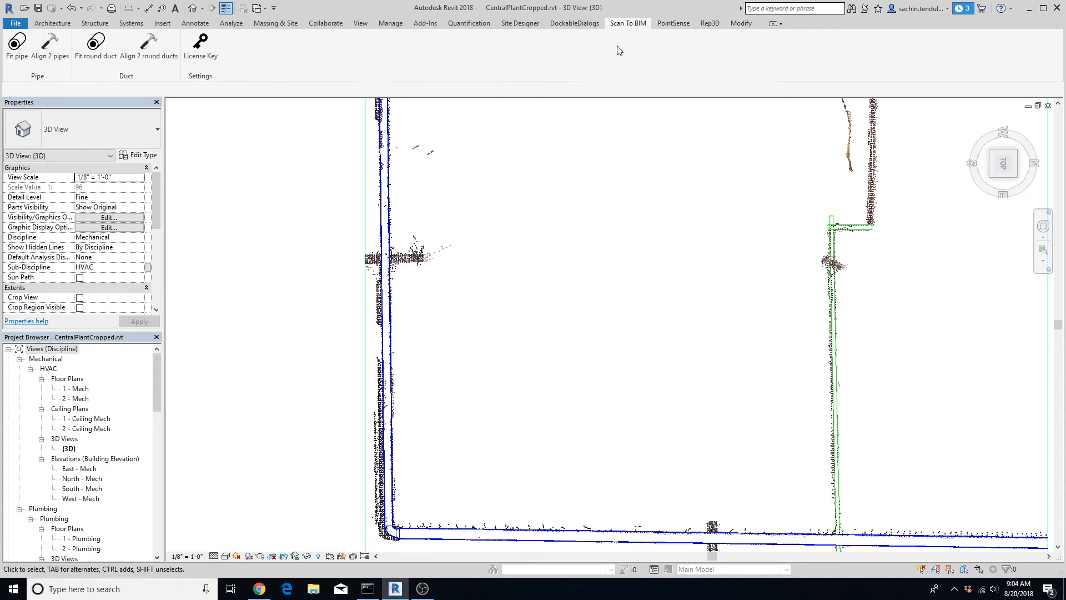
pyautogui.click(137, 59)
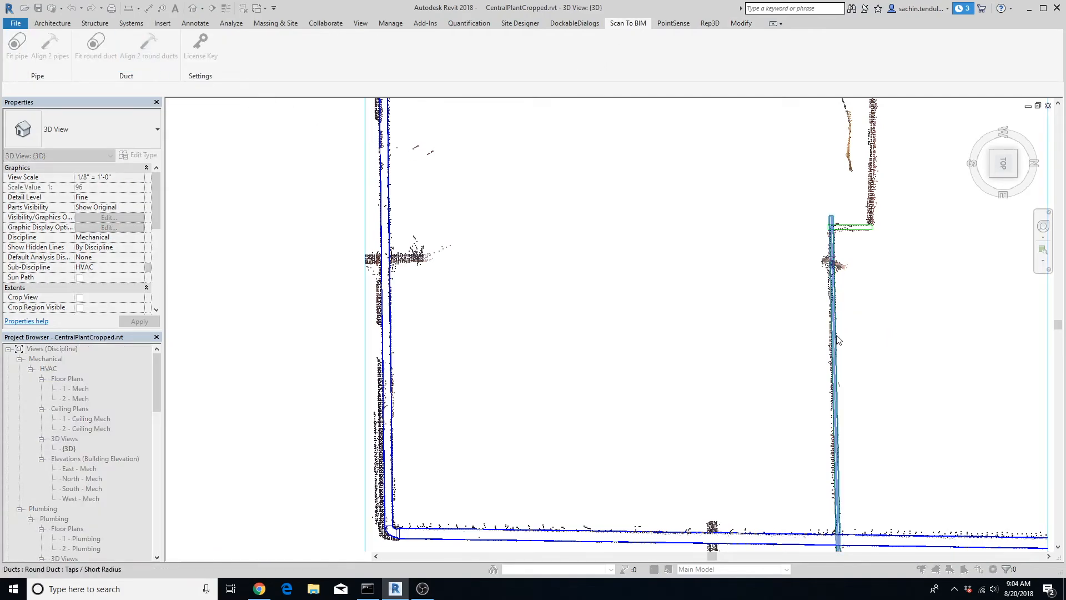
pyautogui.click(846, 227)
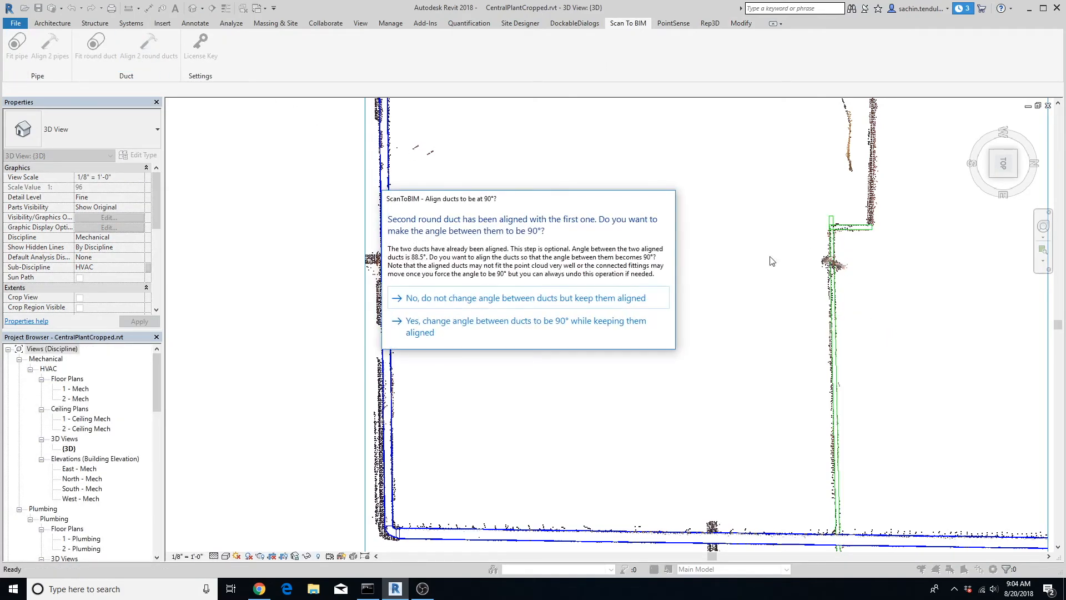
pyautogui.click(451, 325)
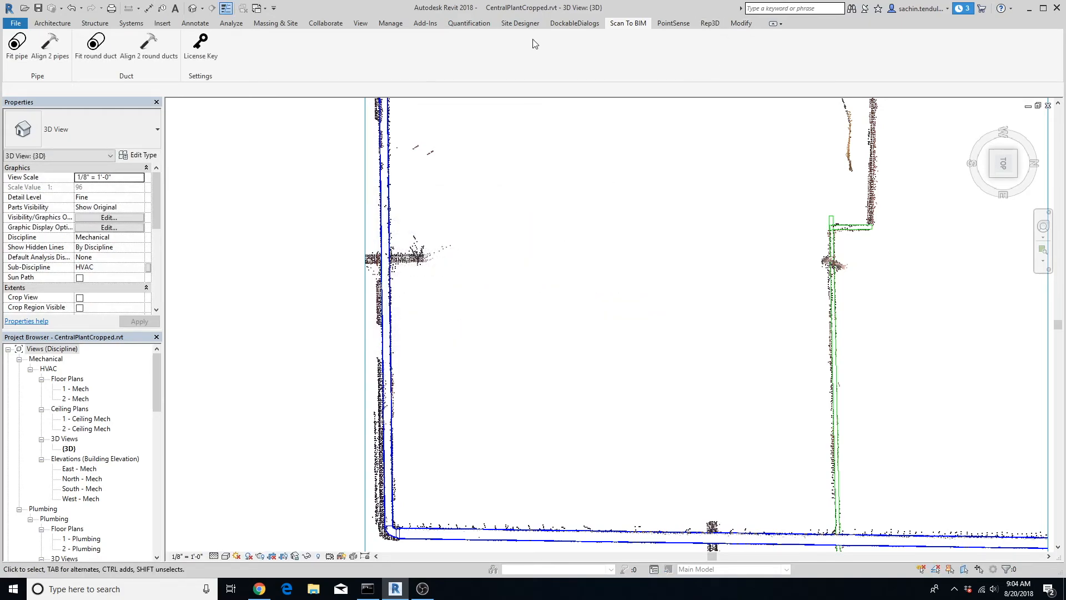
# Step: Connect the right vertical exhaust duct to the short horizontal duct with an elbow using Trim/Extend to Corner
pyautogui.click(743, 26)
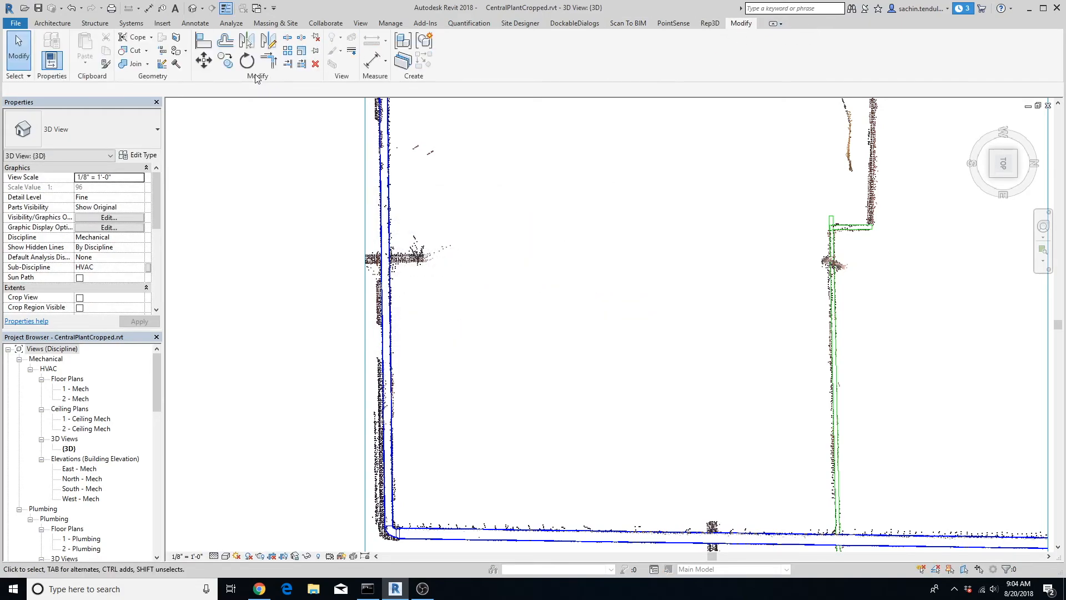
pyautogui.click(269, 61)
pyautogui.click(841, 314)
pyautogui.click(854, 232)
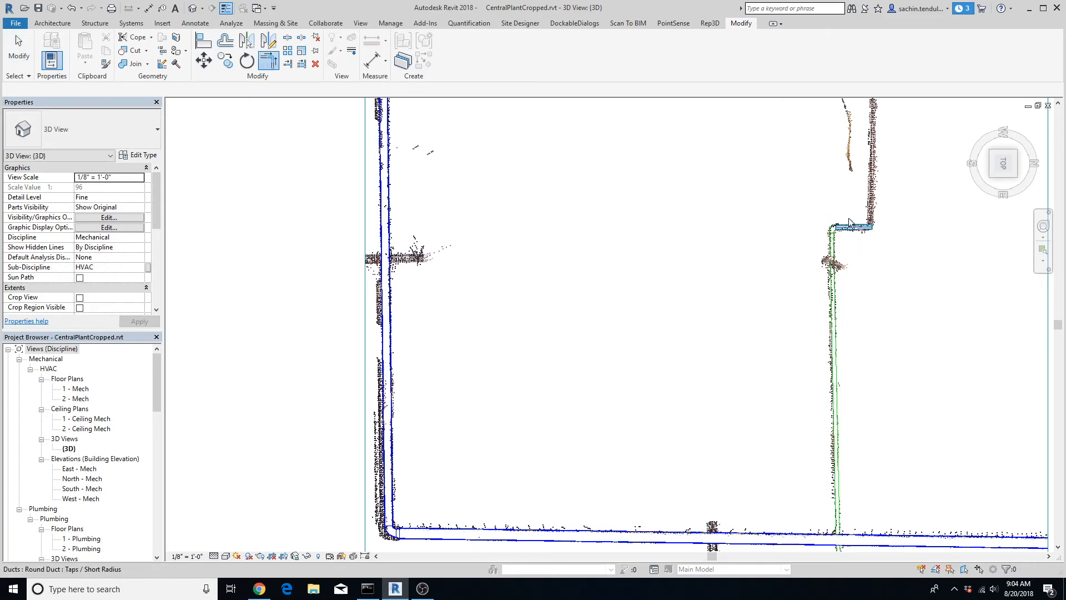
pyautogui.scroll(4, 834, 236)
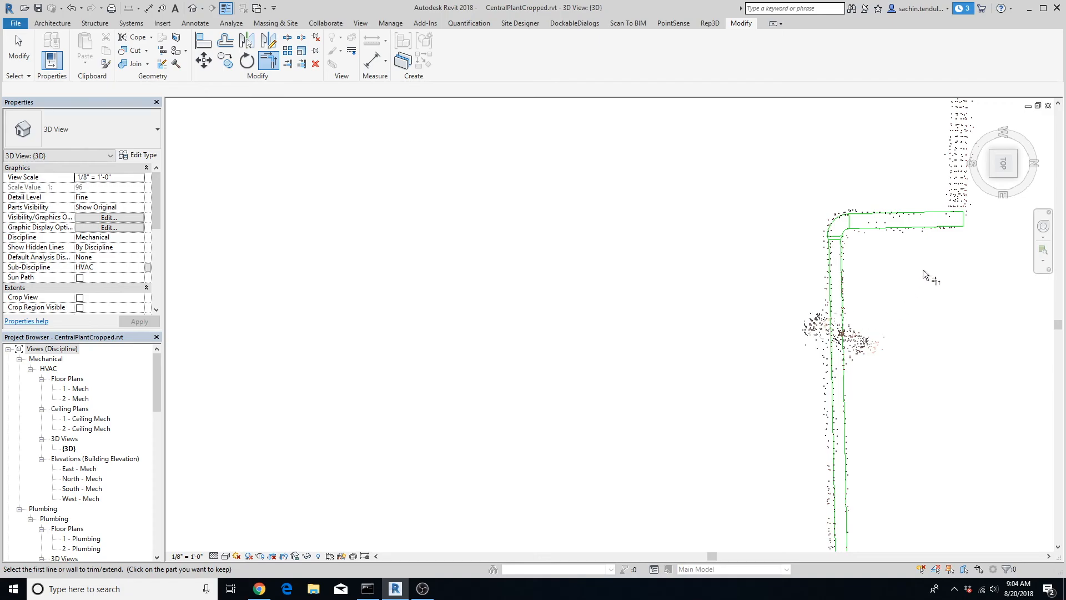